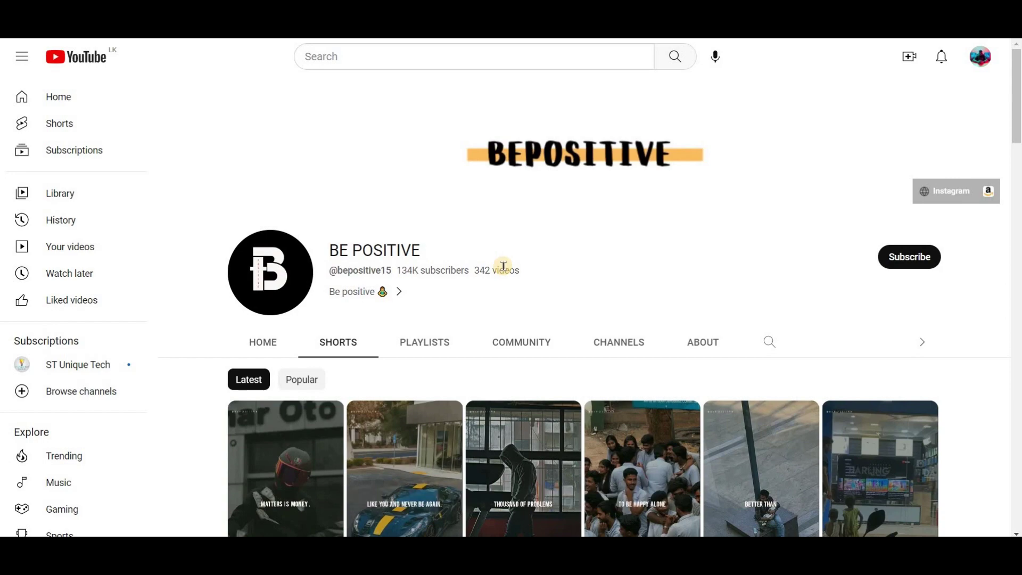
Review the BE POSITIVE channel's Shorts by playing the "Matters is Money" video and the ones that follow it
scroll(485, 328, "down", 1)
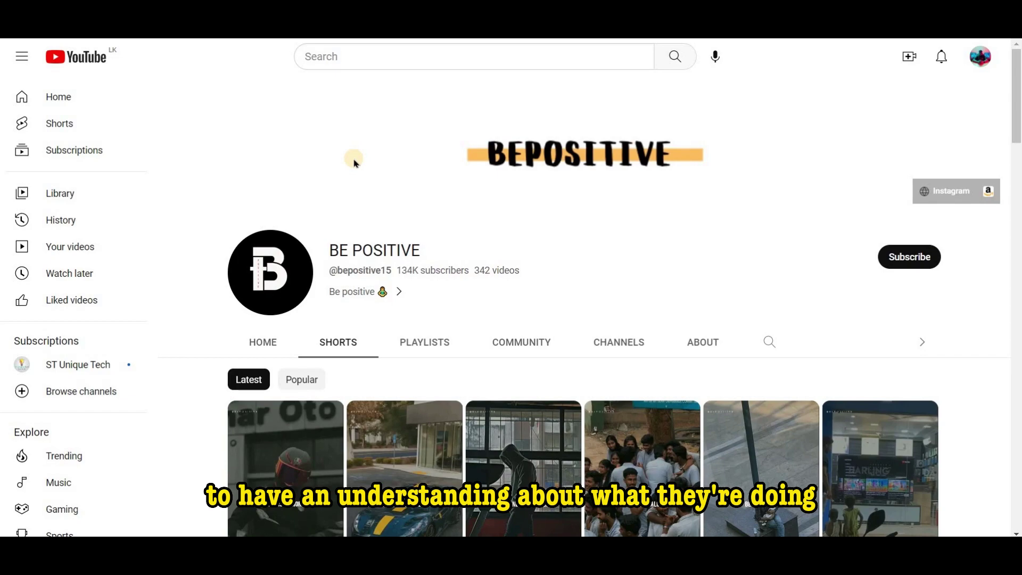
scroll(354, 162, "down", 3)
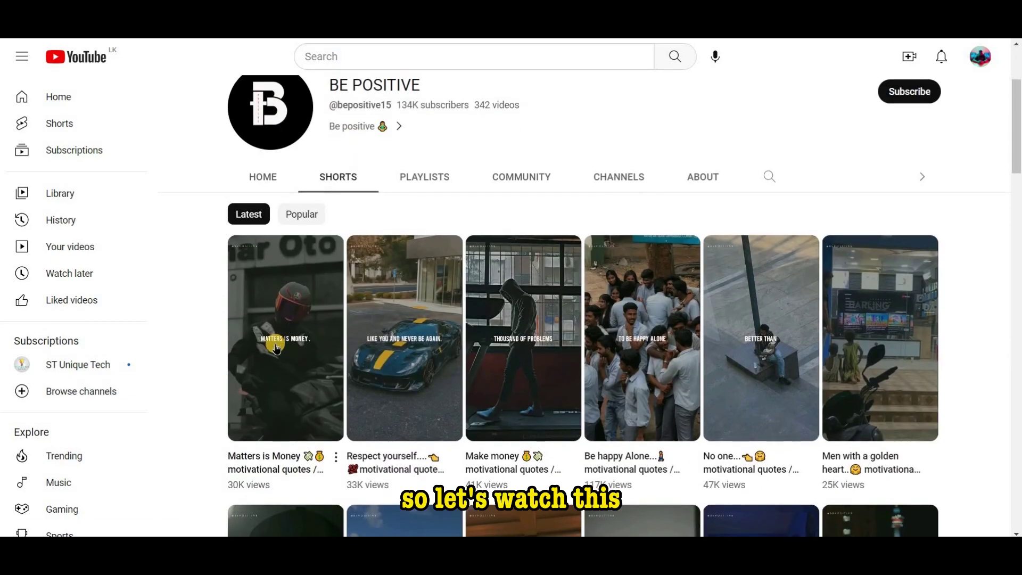
left_click(275, 347)
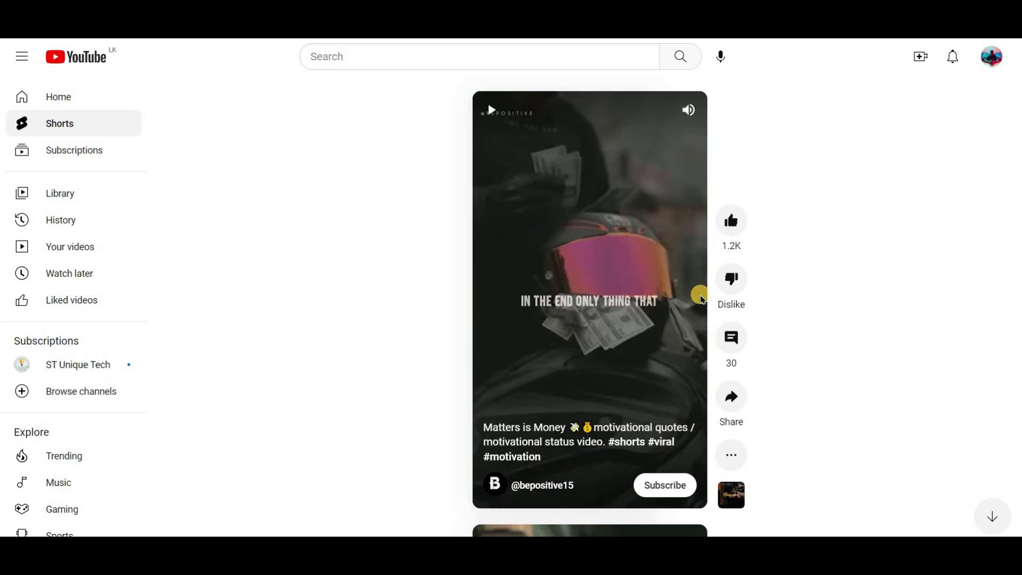
scroll(702, 300, "down", 1)
scroll(701, 292, "down", 1)
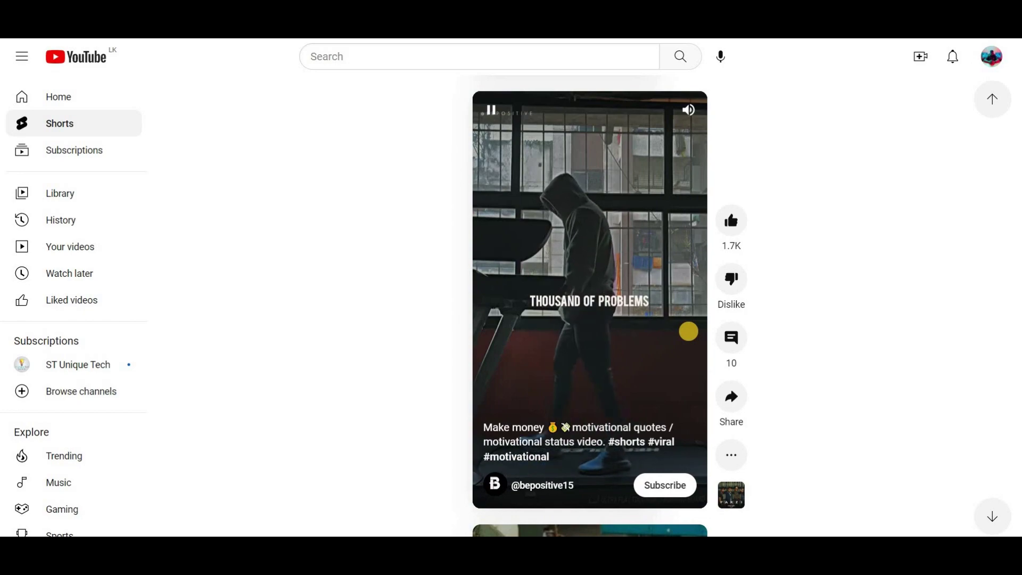
key("alt+Left")
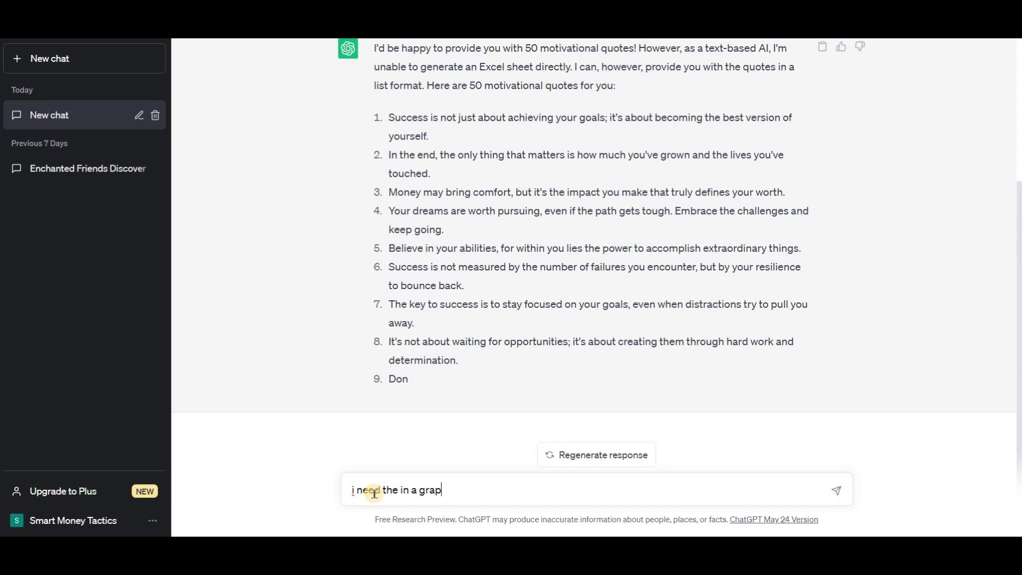
Switch to ChatGPT, request the motivational quotes in a graph format, and copy the entire three-column table of short quotes
key("Return")
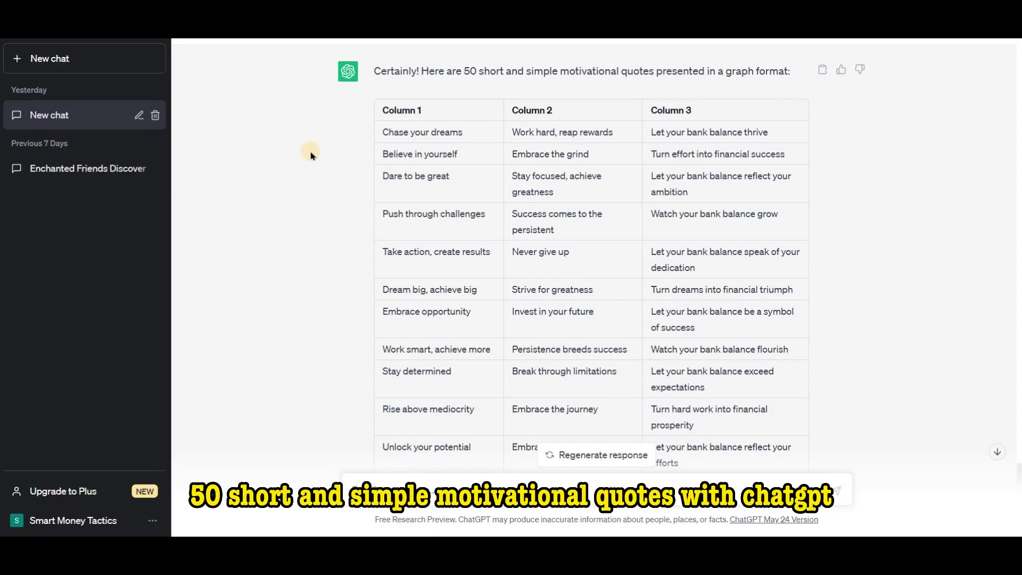
scroll(311, 152, "down", 1)
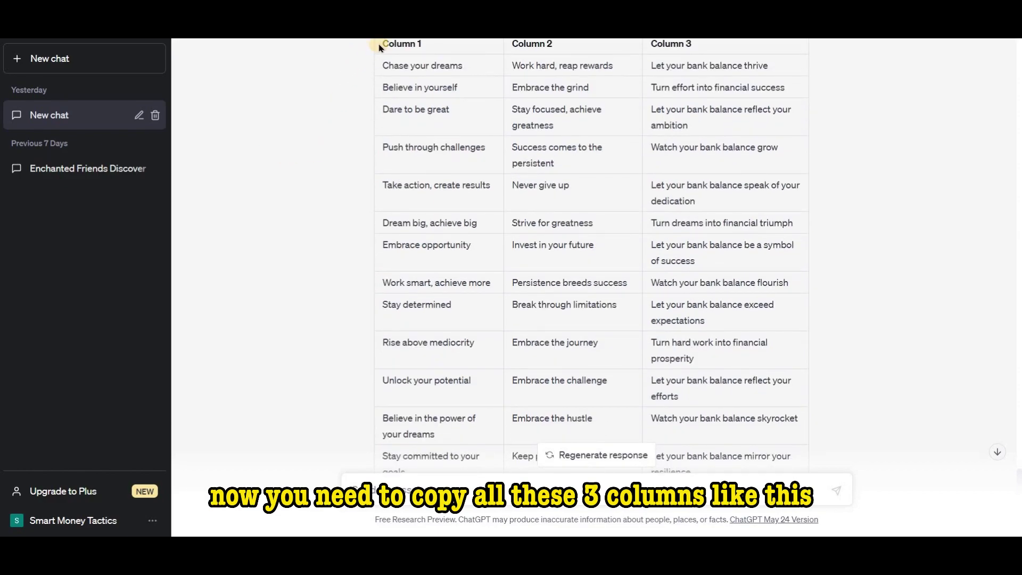
left_click_drag(392, 60, 796, 308)
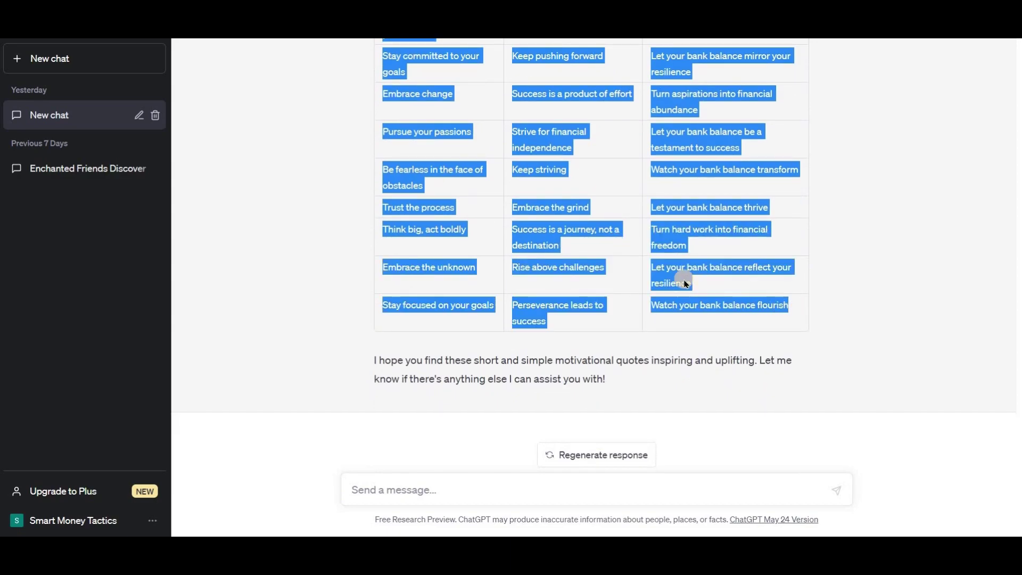
scroll(684, 280, "up", 5)
scroll(684, 279, "up", 7)
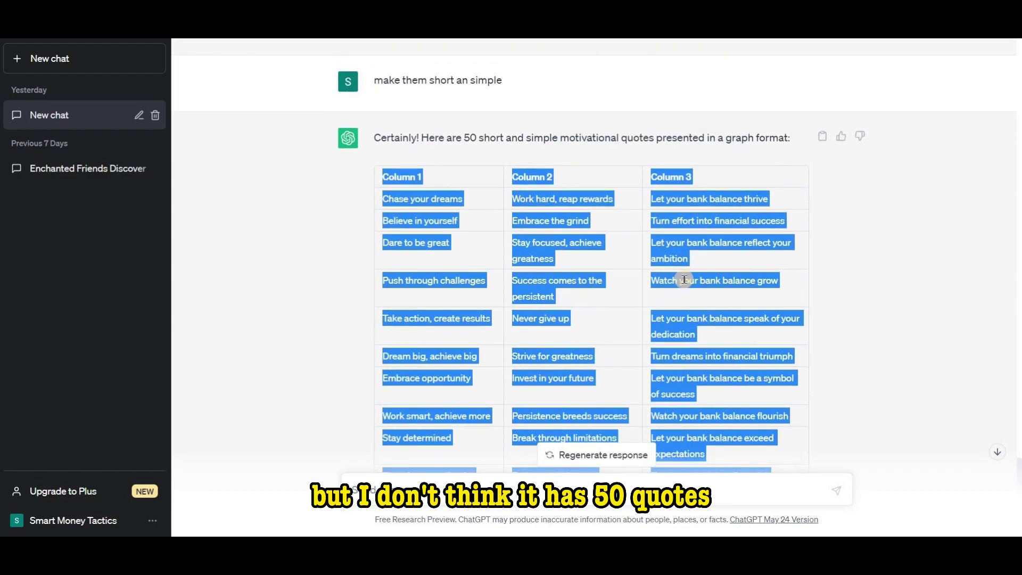
scroll(683, 279, "down", 6)
scroll(683, 279, "down", 5)
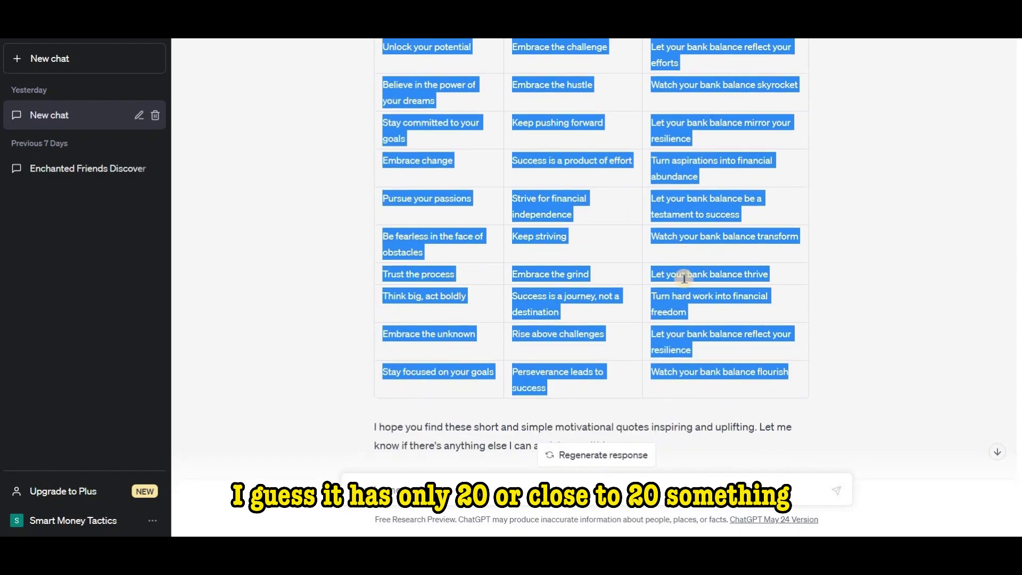
scroll(684, 278, "up", 6)
scroll(683, 282, "down", 4)
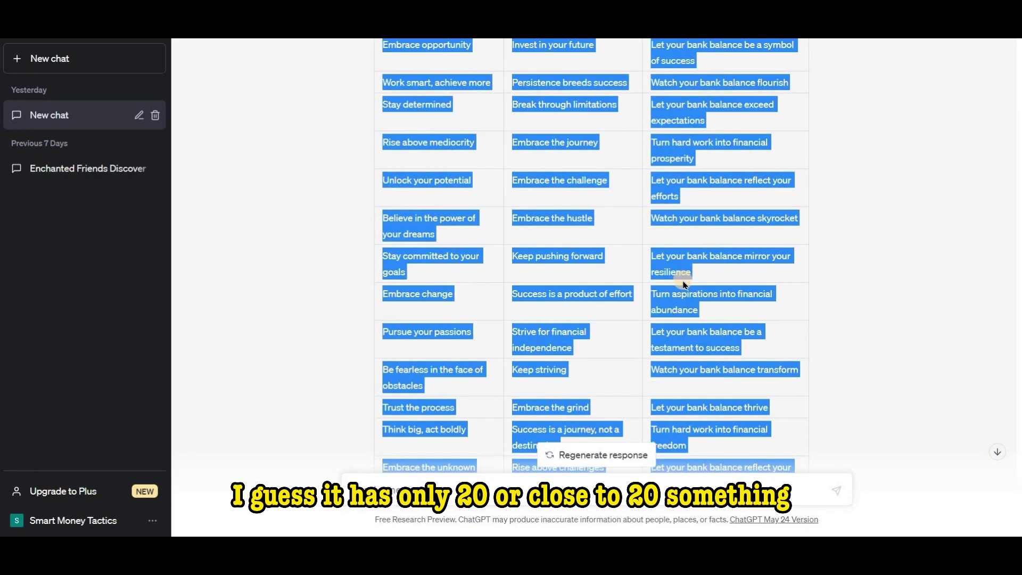
right_click(676, 263)
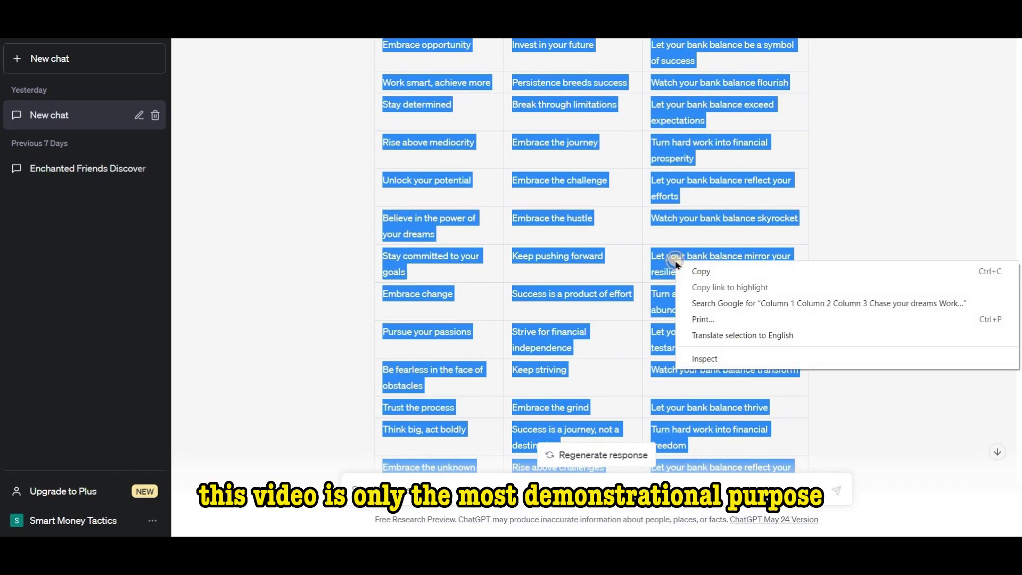
left_click(722, 270)
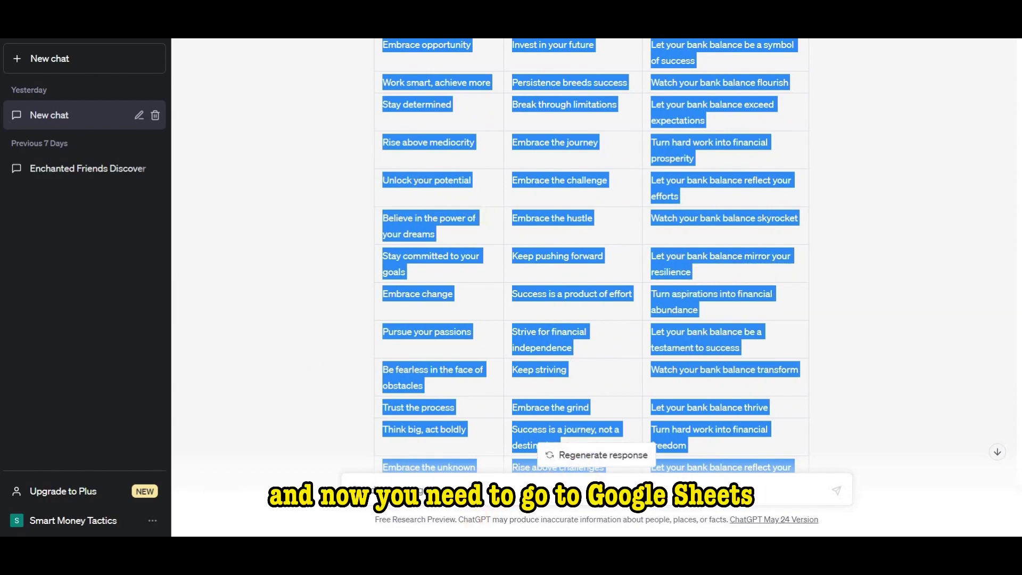
Switch to Google Sheets, create a blank spreadsheet, and paste the copied quotes table starting at cell A1
mouse_move(443, 558)
left_click(450, 503)
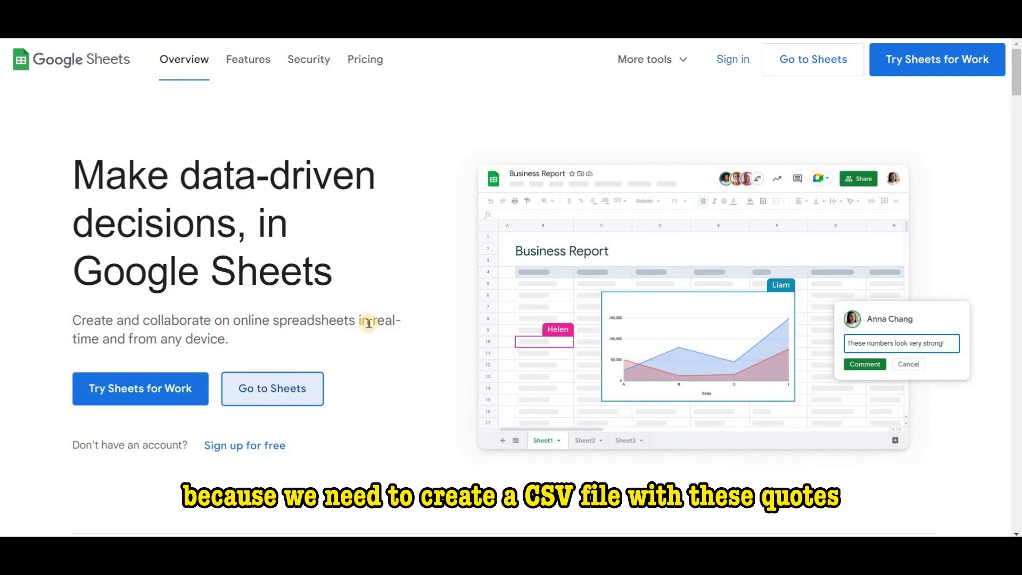
left_click(264, 388)
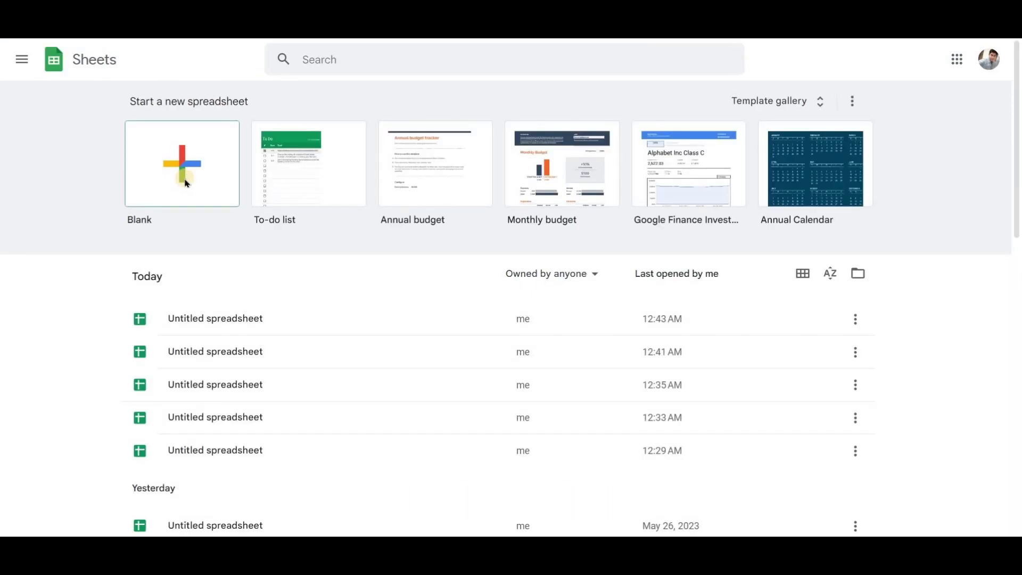
left_click(186, 181)
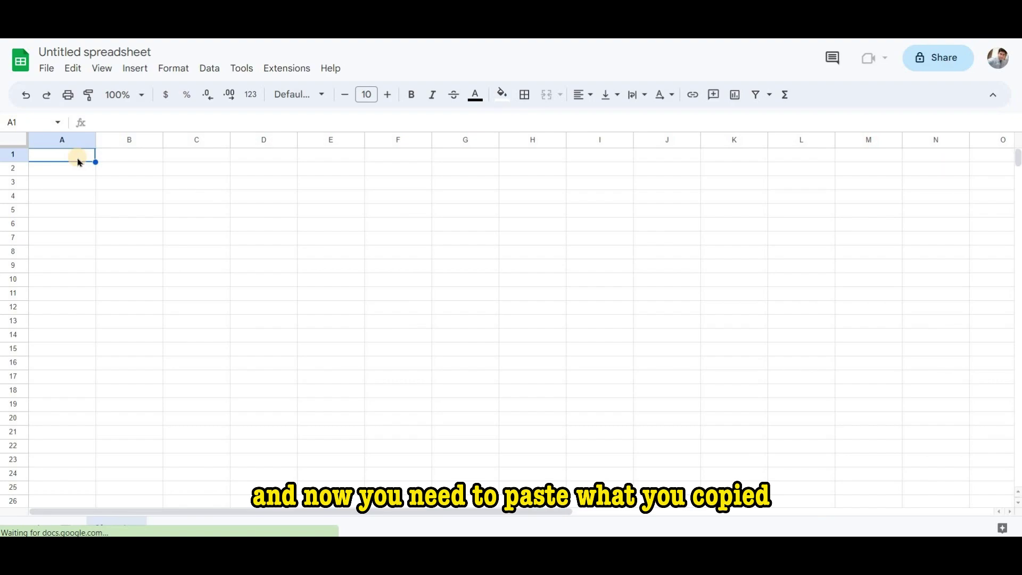
key("ctrl+v")
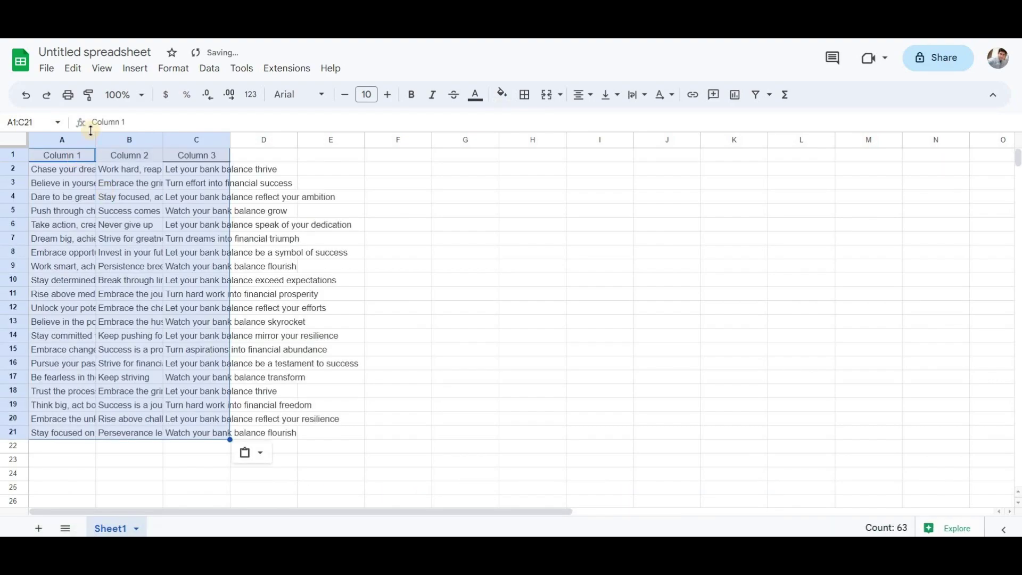
Widen columns A, B and C to fit their quotes and apply all borders to the range A1:C21
left_click_drag(97, 140, 190, 140)
left_click_drag(257, 139, 398, 140)
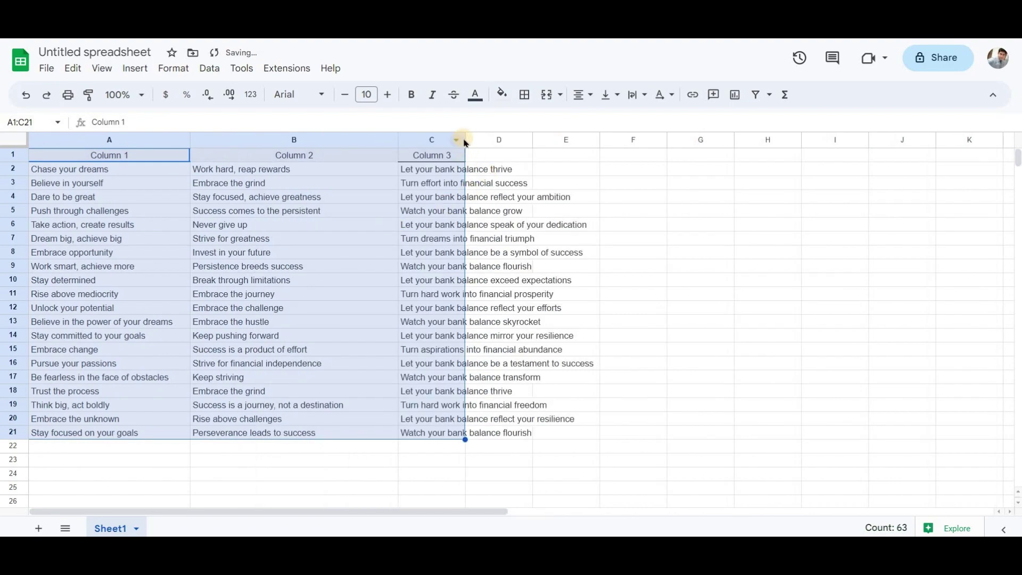
left_click_drag(465, 138, 602, 176)
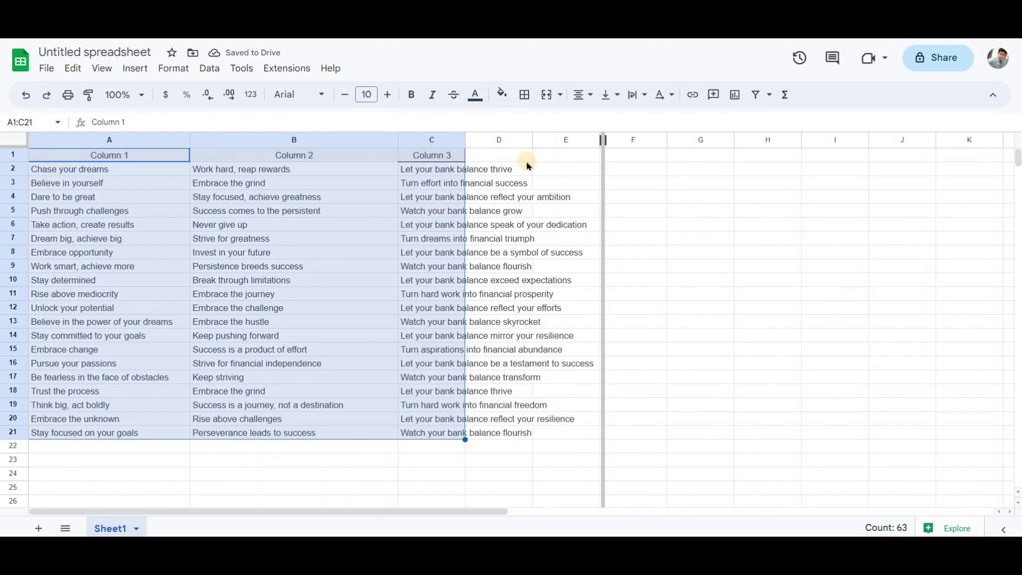
left_click(525, 94)
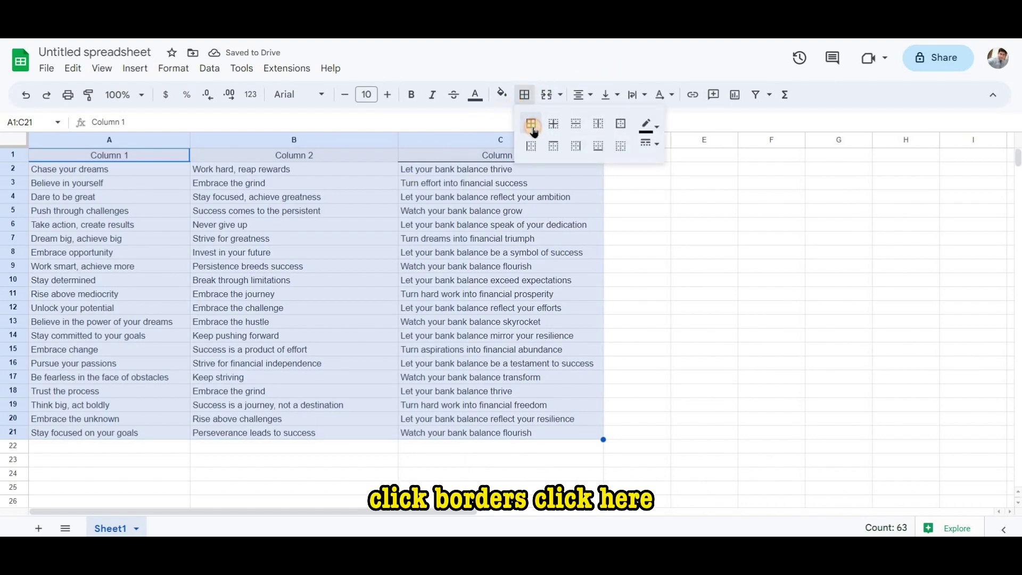
left_click(531, 124)
left_click(668, 293)
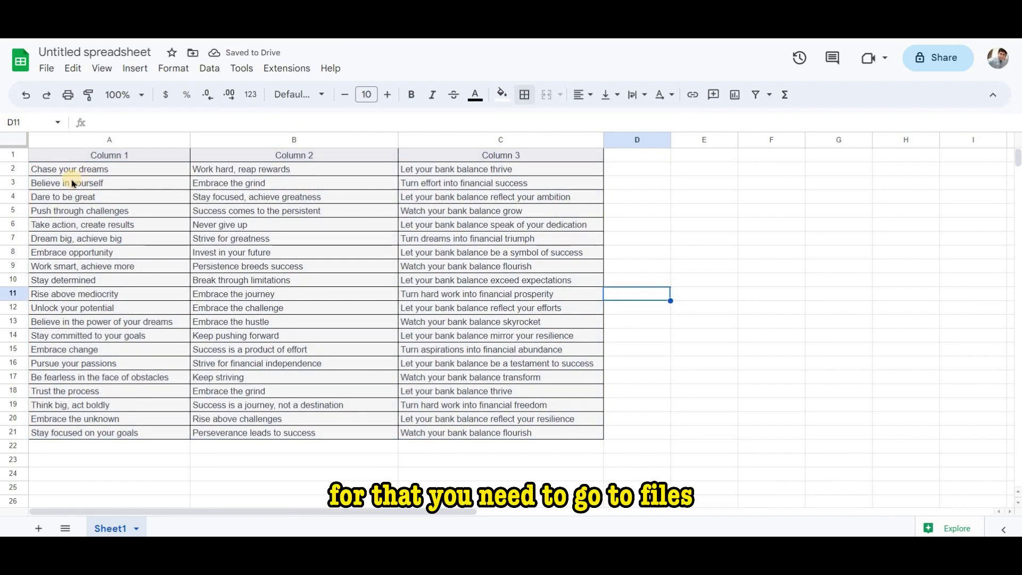
Download the quotes sheet as a Comma Separated Values (.csv) file
left_click(46, 68)
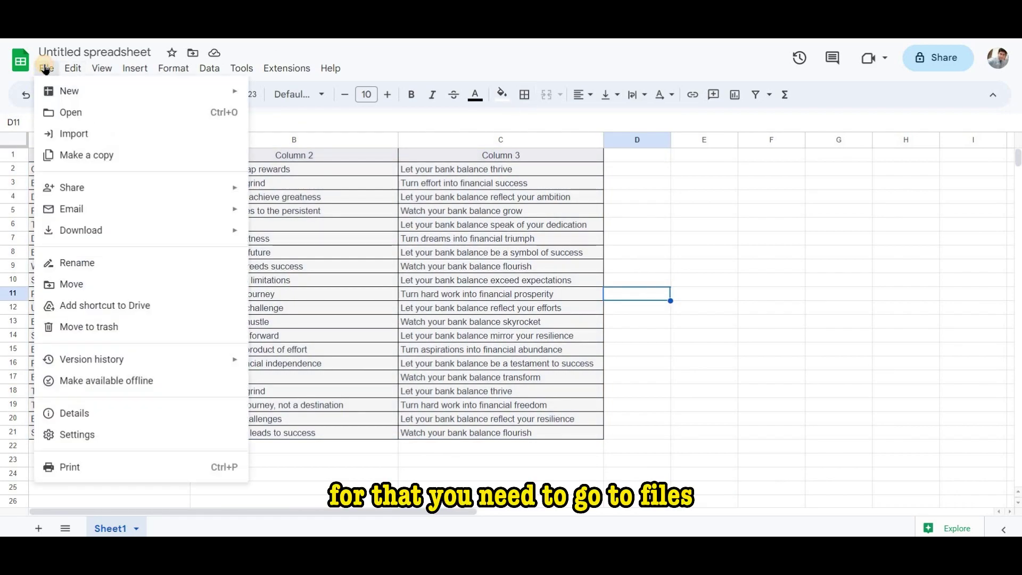
mouse_move(177, 230)
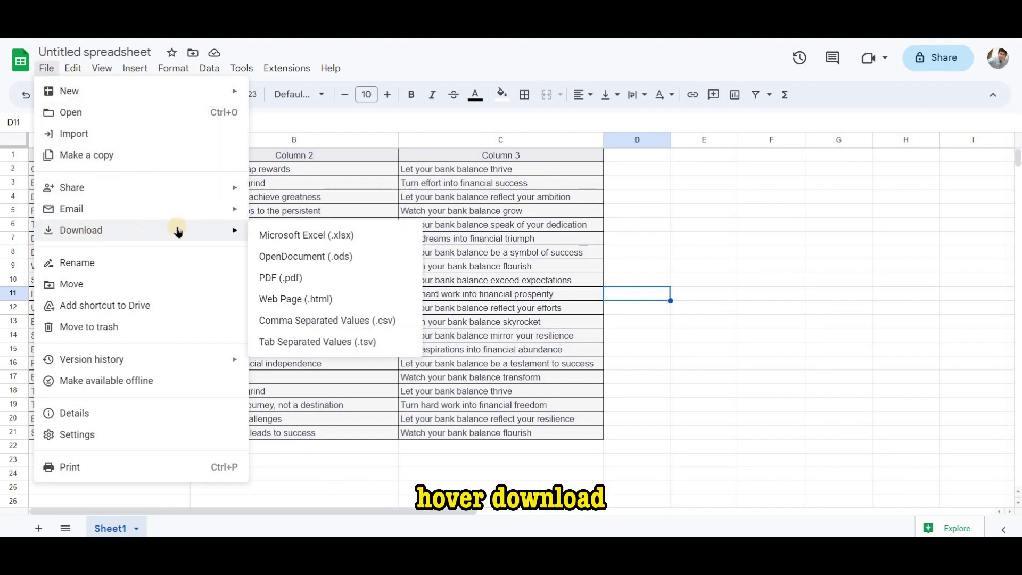
left_click(315, 320)
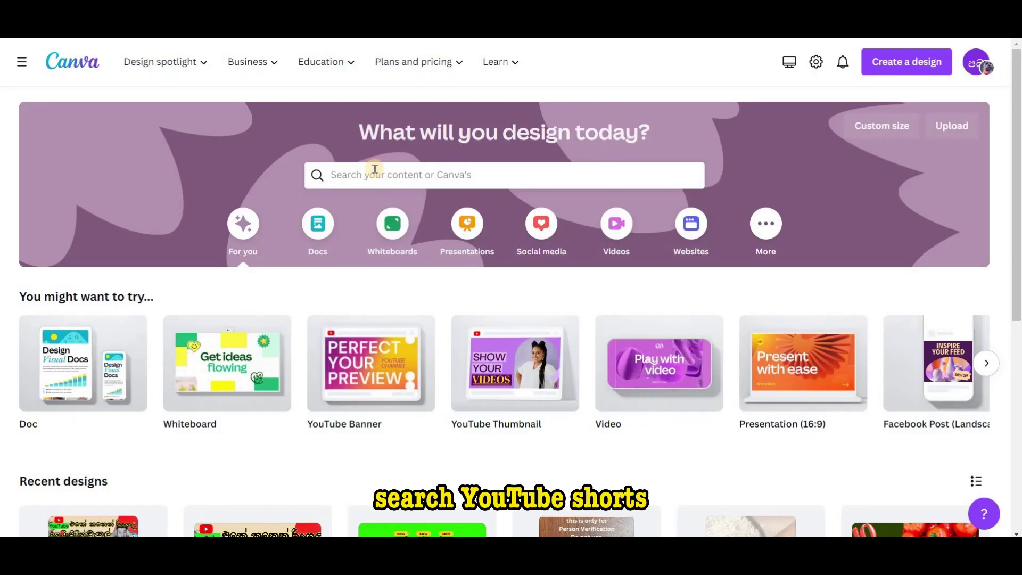
Switch to Canva, find the YouTube Shorts templates, and create a blank YouTube Shorts design
left_click(374, 171)
left_click(375, 246)
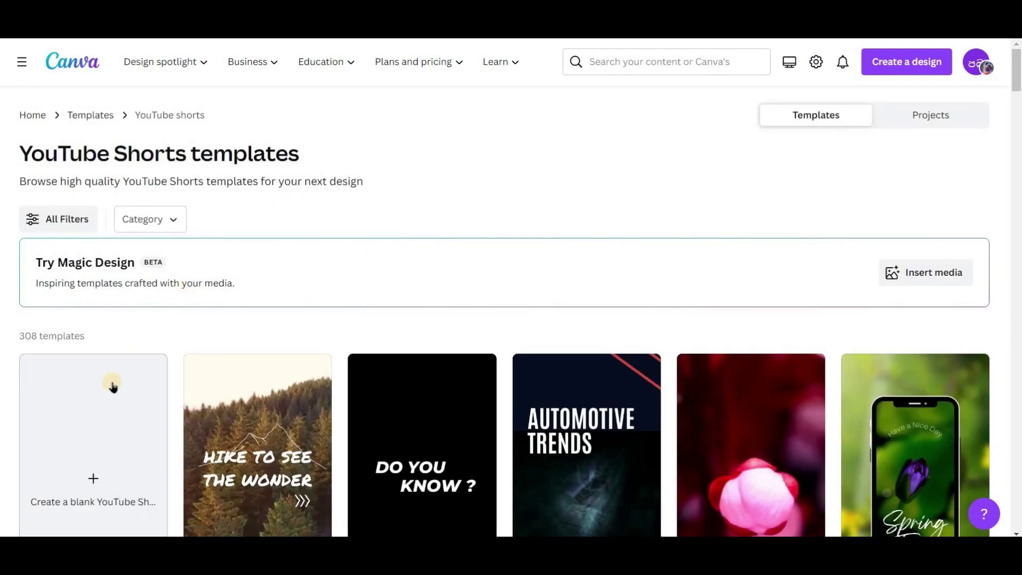
scroll(113, 387, "down", 4)
left_click(74, 304)
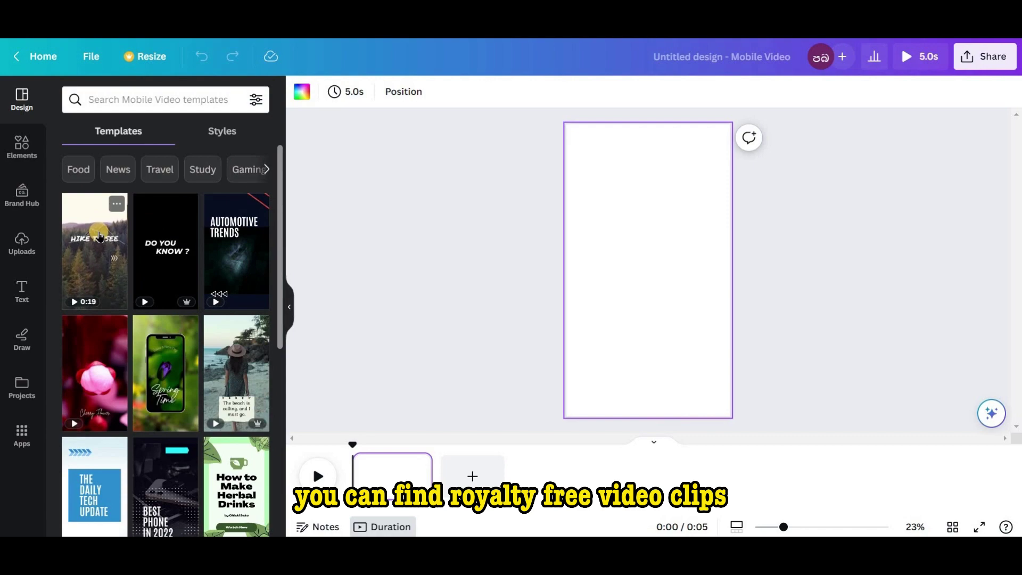
Search the elements library for "dark seen" and limit the results to videos
left_click(22, 153)
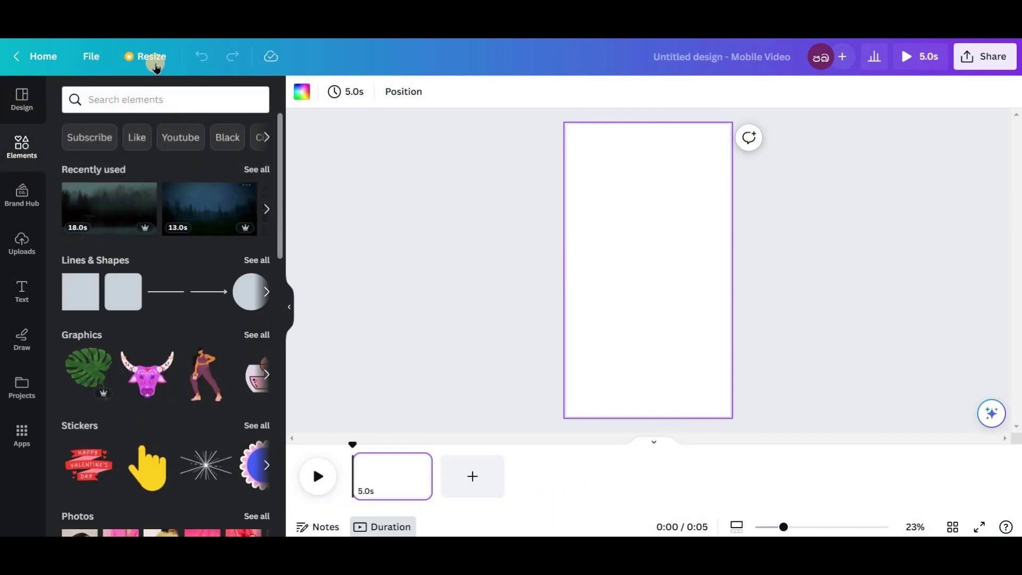
left_click(127, 90)
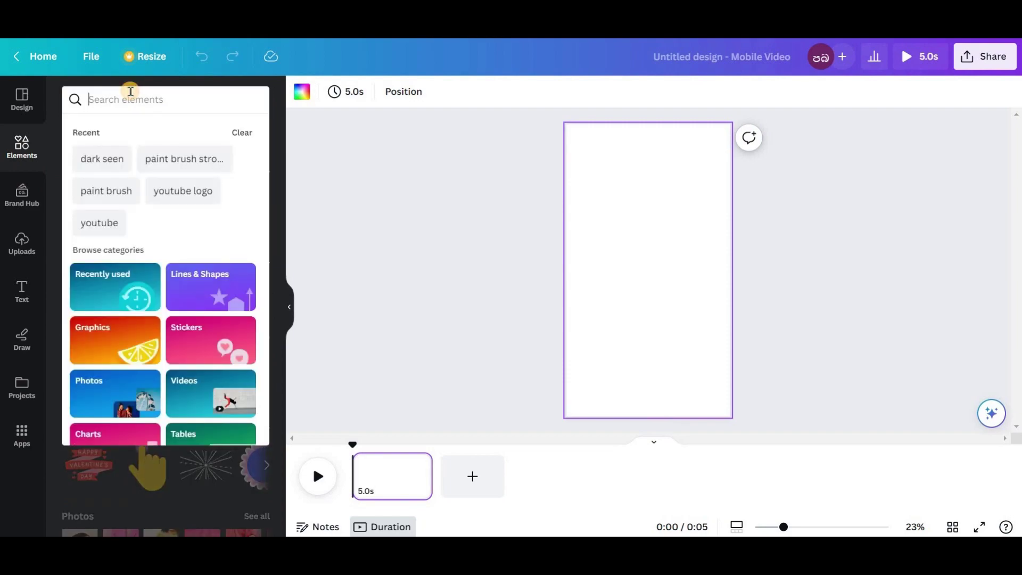
left_click(99, 163)
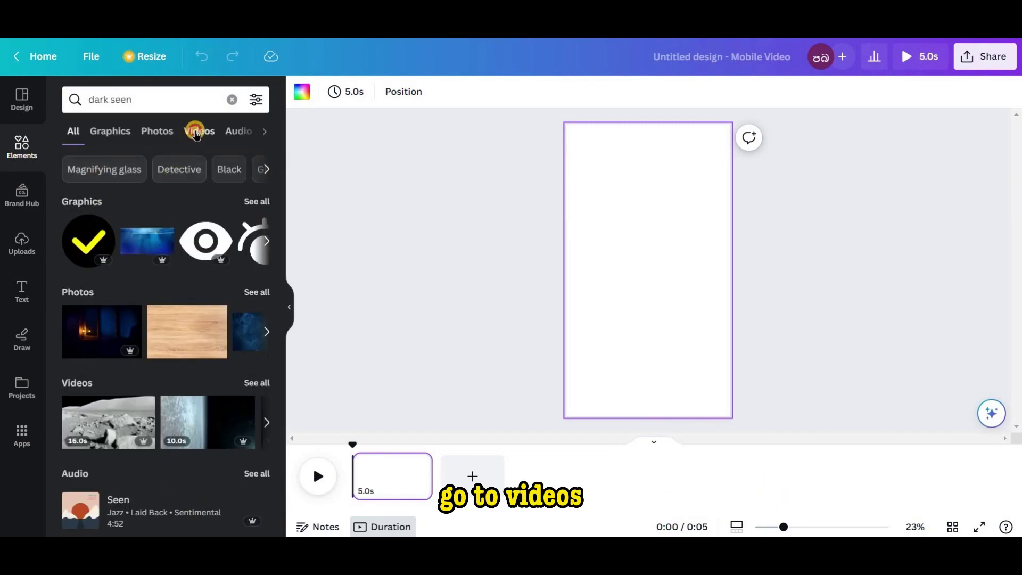
left_click(196, 131)
Find the 15-second dark mountain clip among the videos, add it to the page, and set it as the background
scroll(189, 274, "down", 3)
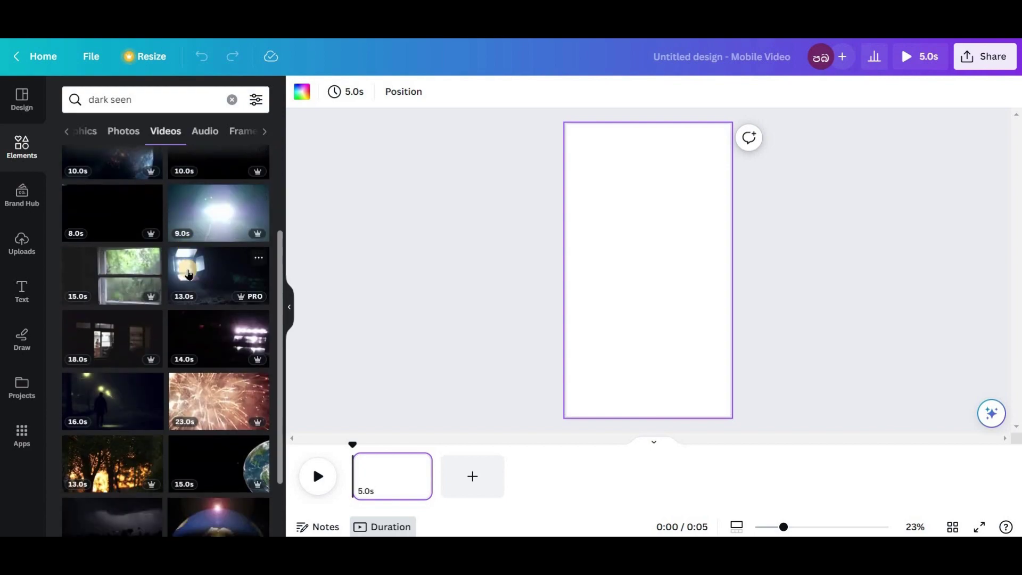
scroll(187, 273, "down", 5)
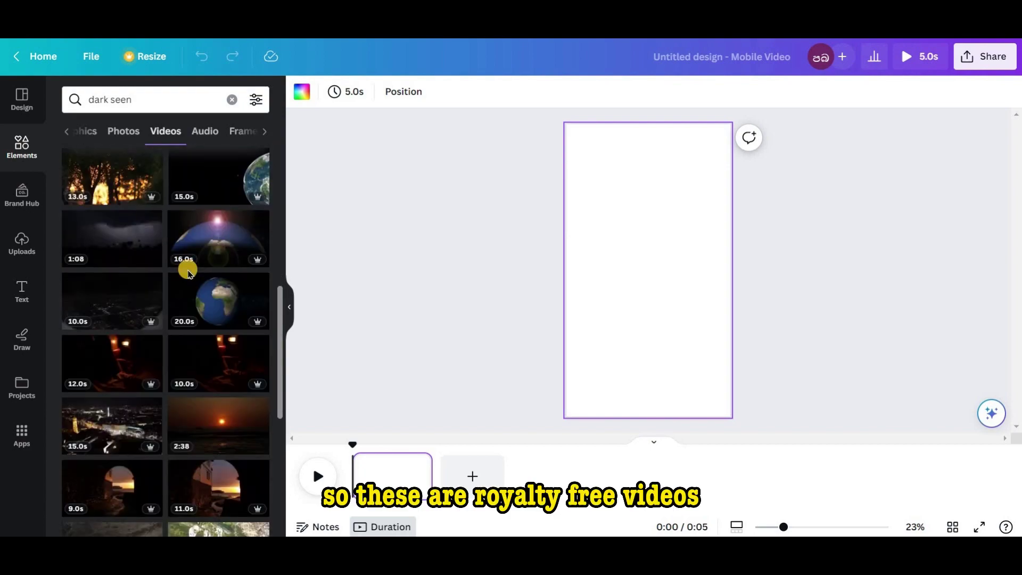
scroll(188, 272, "down", 4)
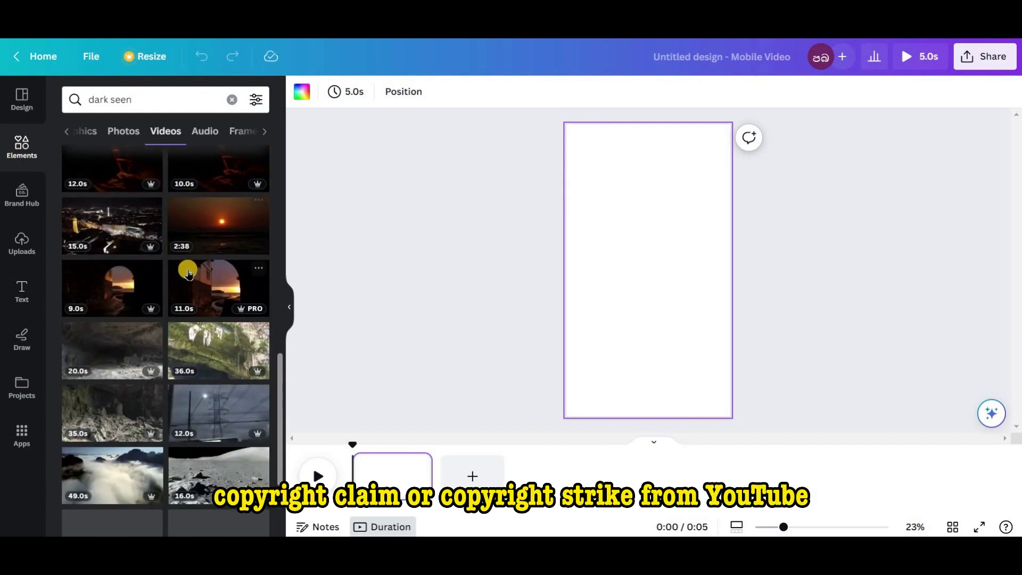
scroll(188, 273, "down", 8)
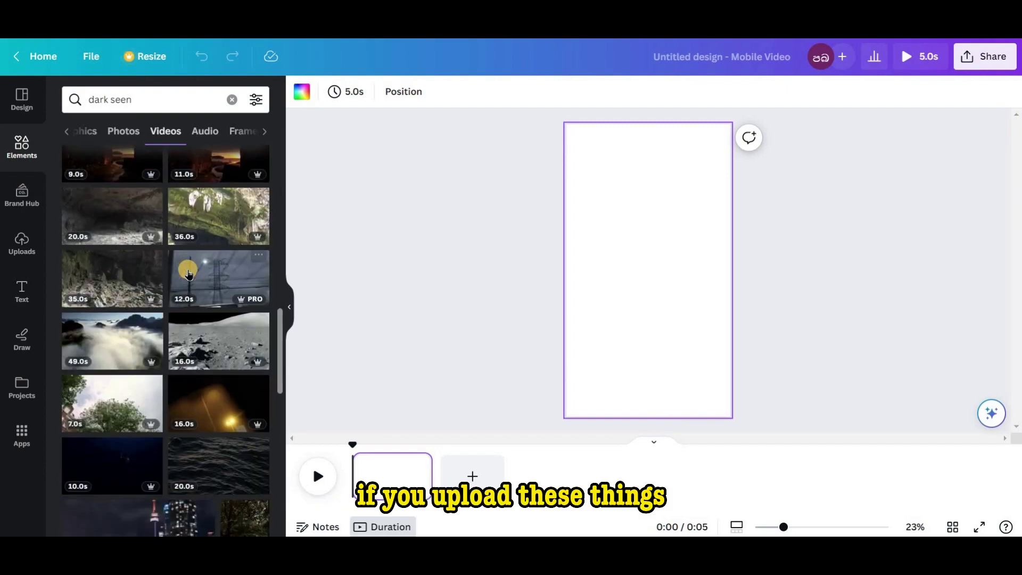
scroll(188, 272, "down", 8)
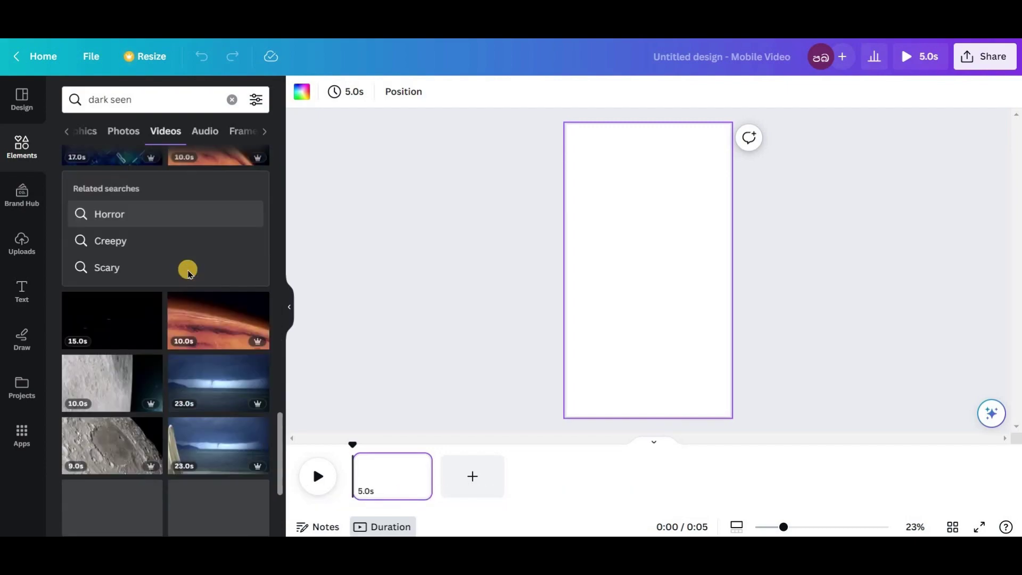
scroll(188, 272, "down", 1)
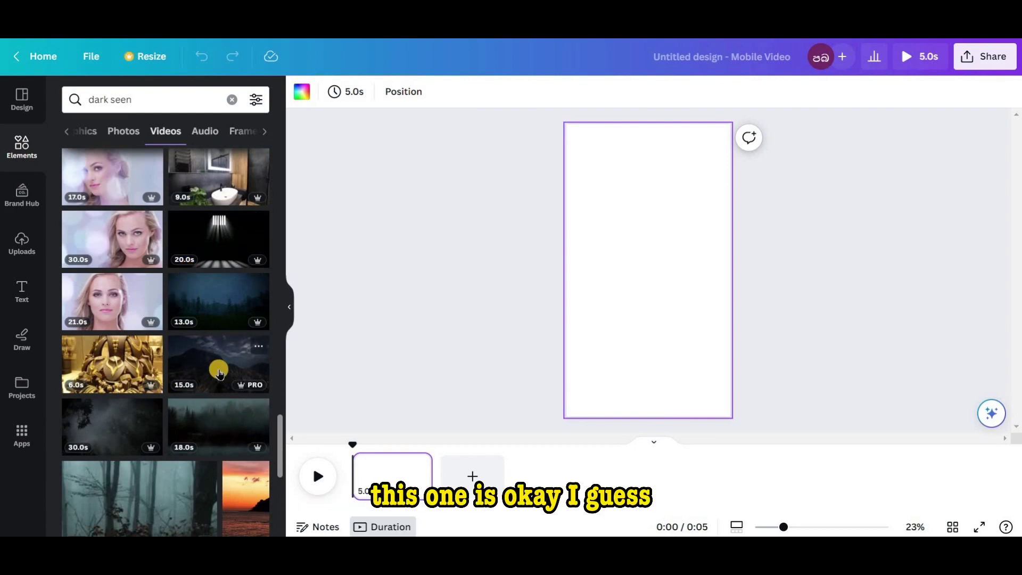
left_click(218, 371)
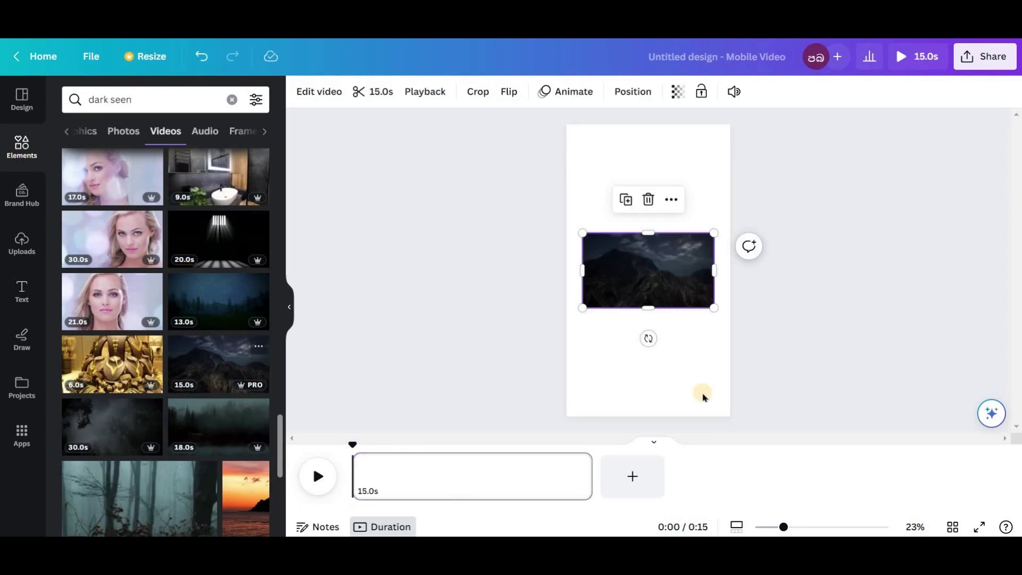
right_click(637, 270)
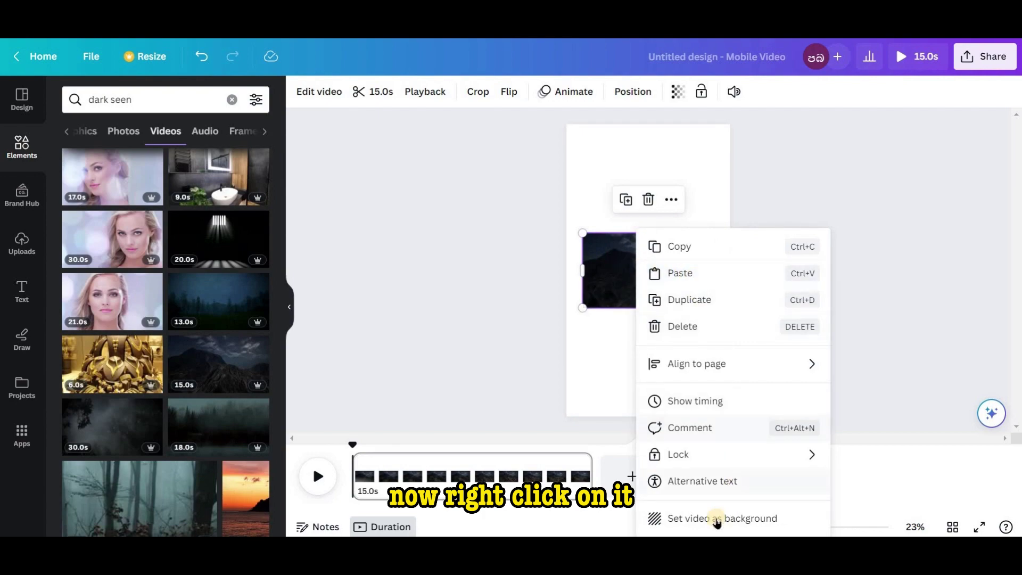
left_click(748, 522)
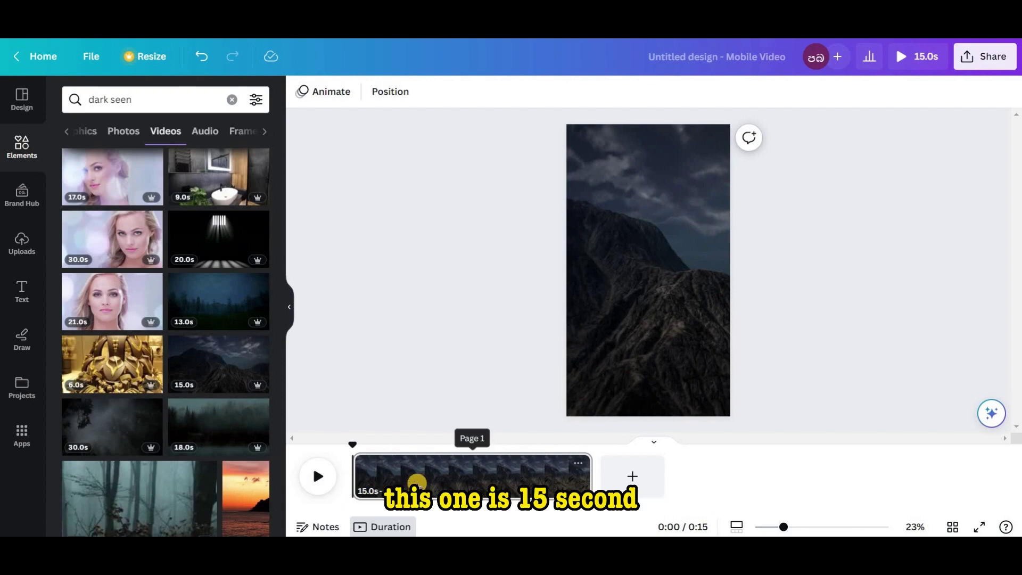
Trim the background video to 10 seconds and return the playhead to the start of the timeline
left_click(418, 484)
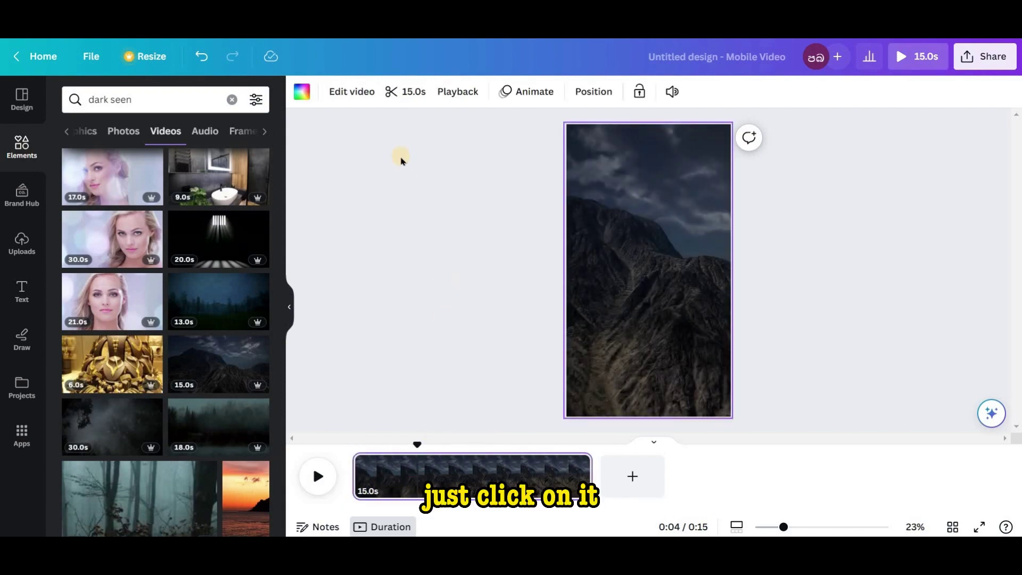
left_click(396, 88)
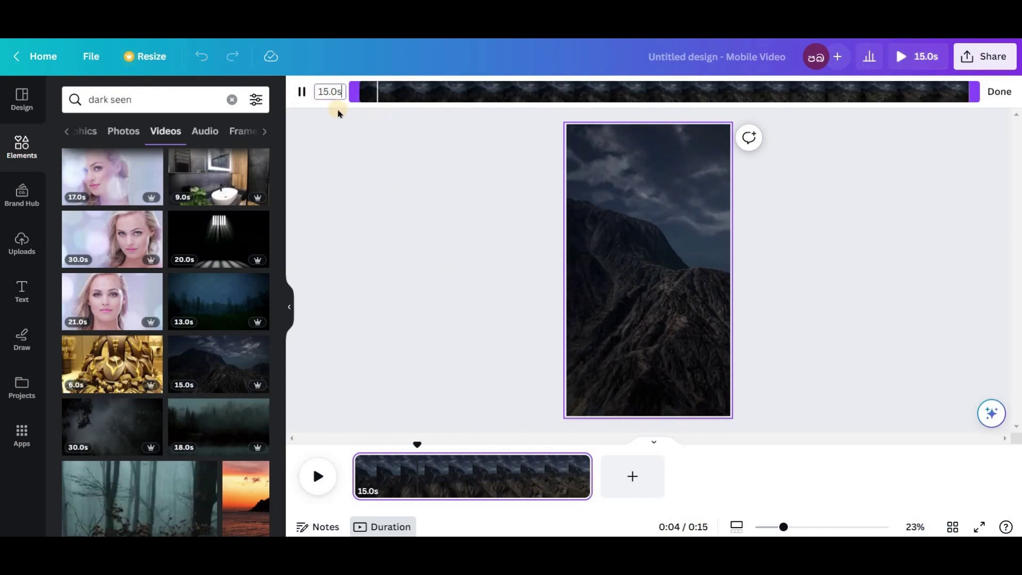
left_click(326, 91)
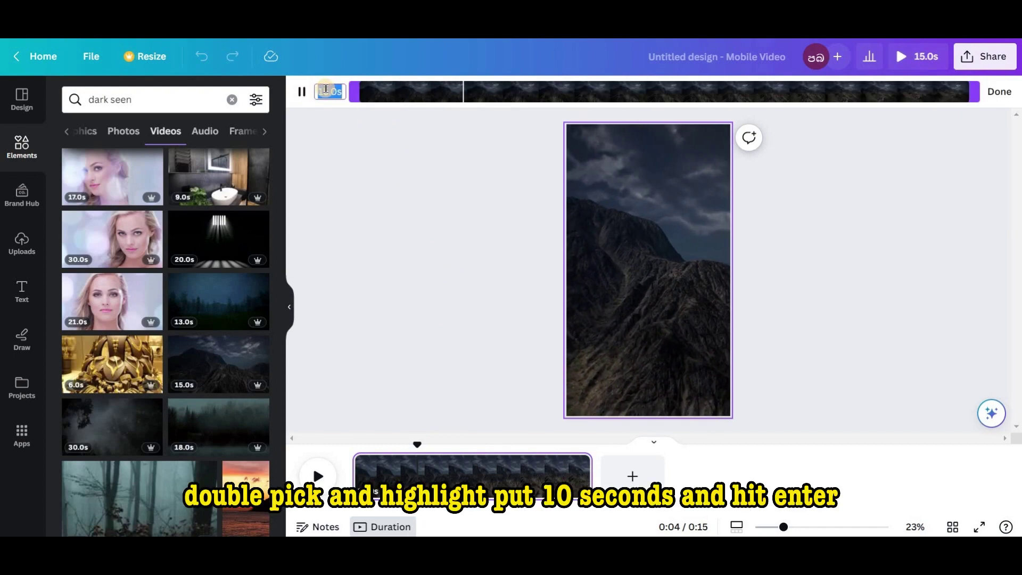
type("10")
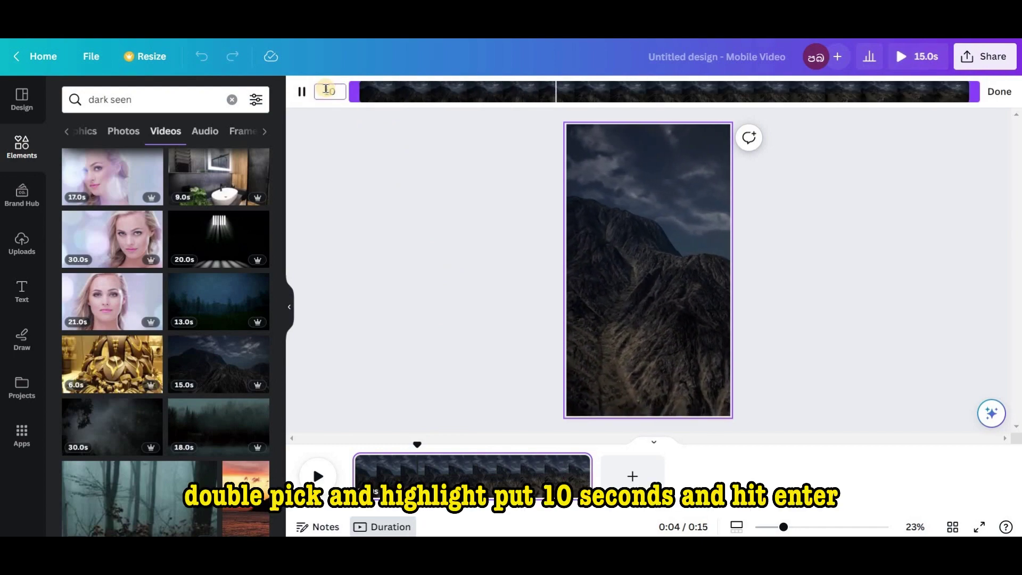
key("Return")
left_click(430, 326)
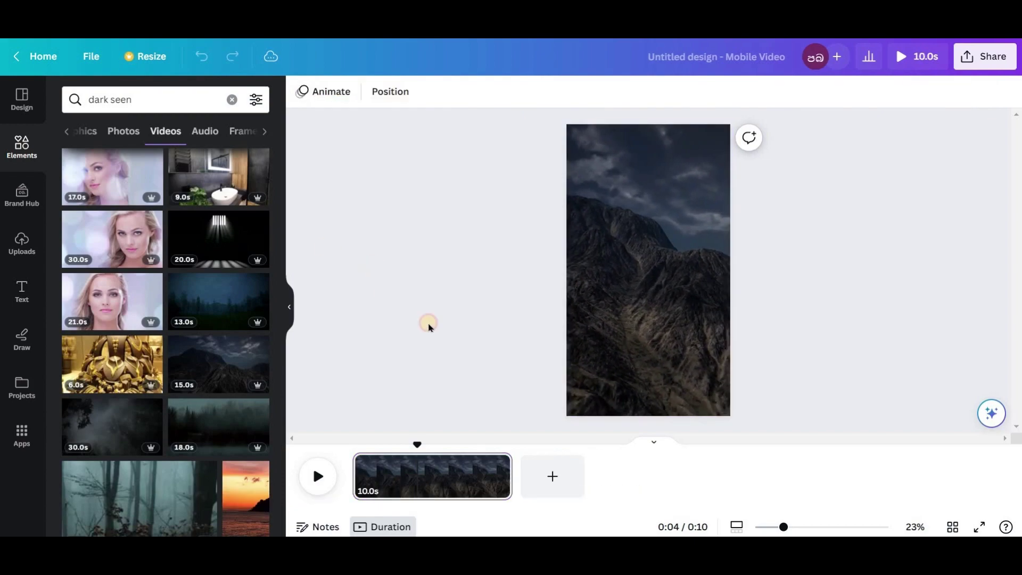
left_click_drag(415, 441, 354, 444)
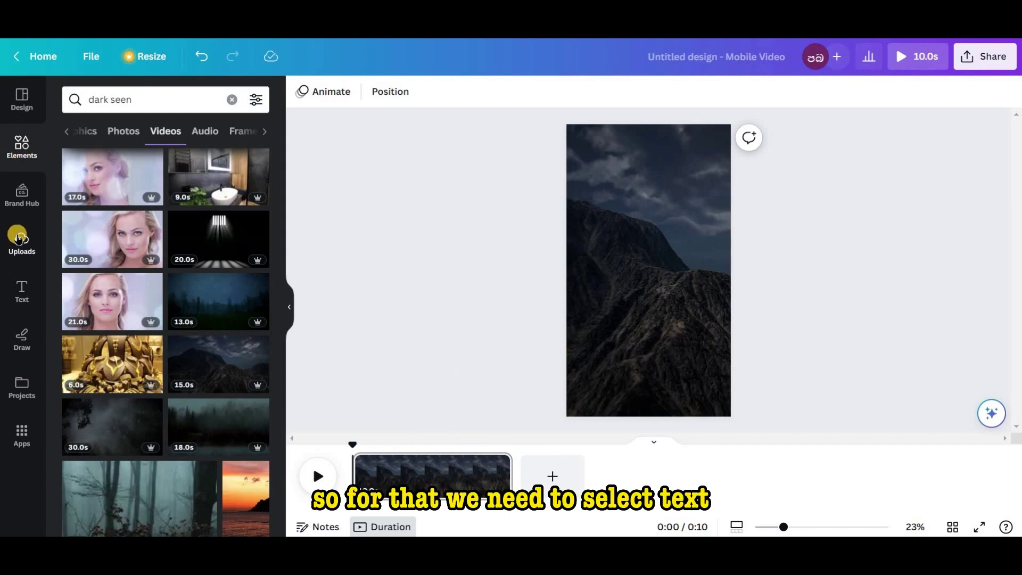
Add a heading text box and move it to the upper part of the page
left_click(21, 290)
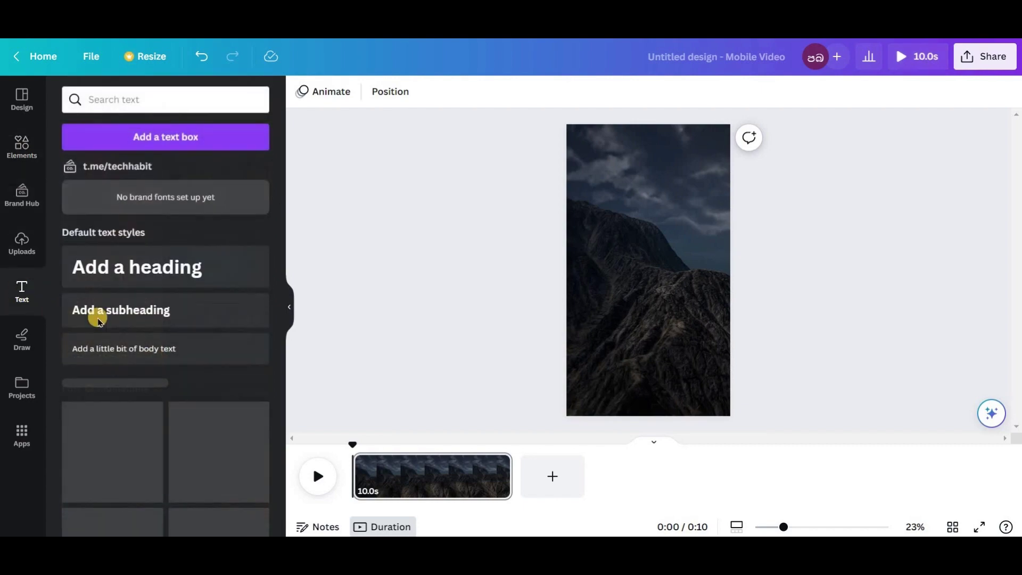
left_click(140, 269)
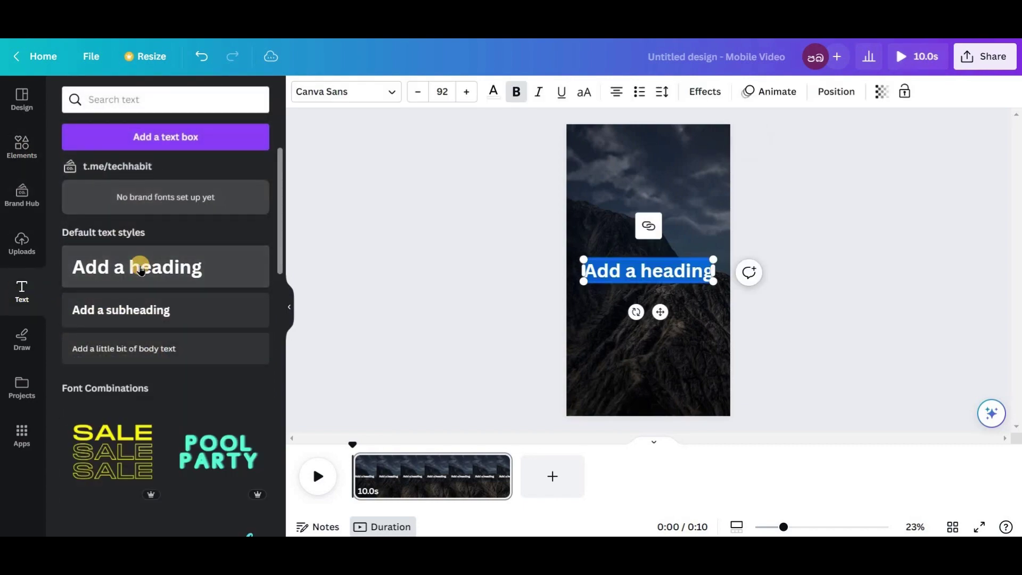
left_click_drag(660, 312, 659, 223)
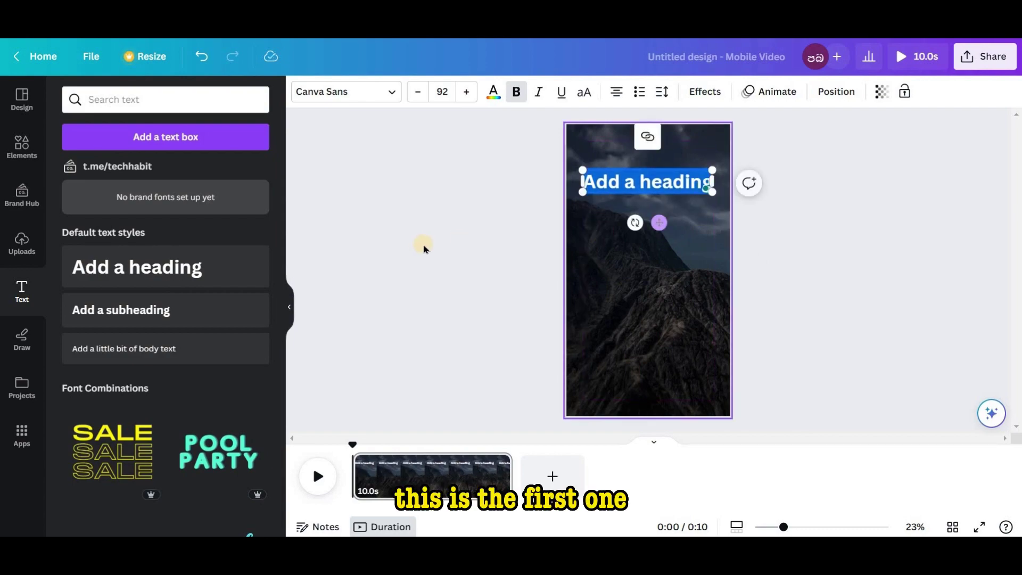
left_click(822, 173)
Duplicate the heading to get three copies and space them out vertically down the page
left_click(675, 181)
left_click(627, 138)
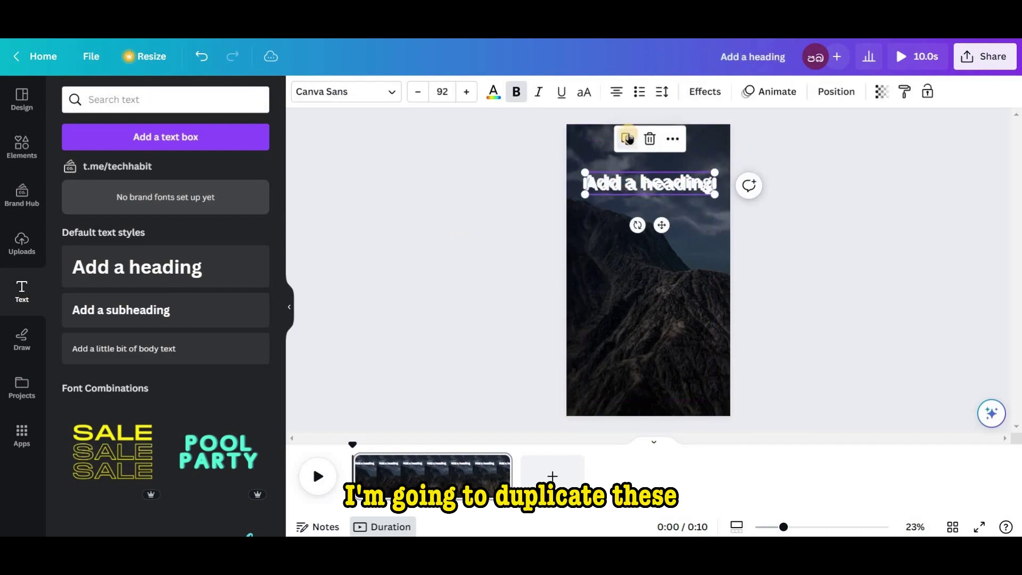
left_click_drag(661, 224, 651, 289)
left_click(679, 179)
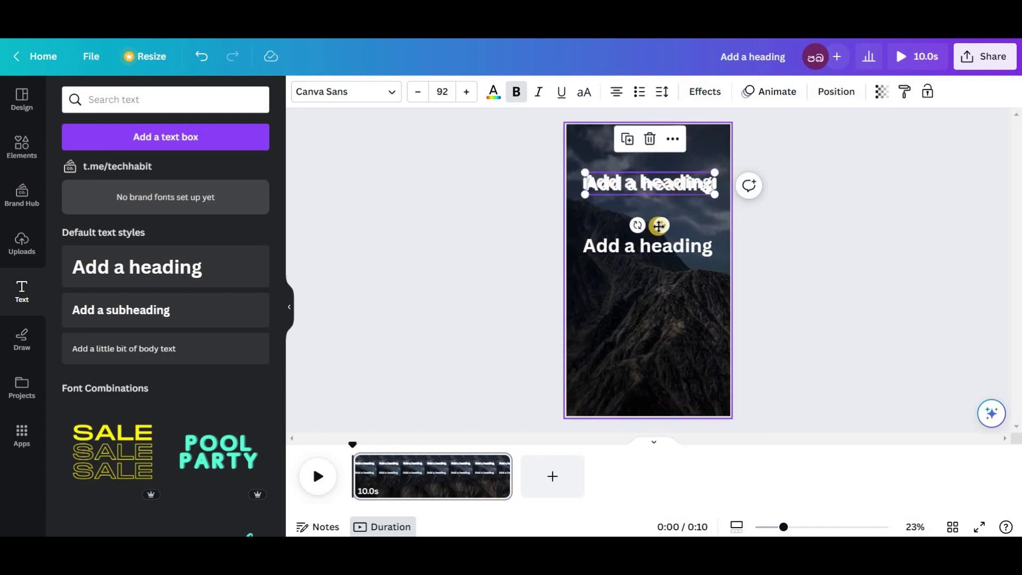
left_click_drag(659, 226, 660, 368)
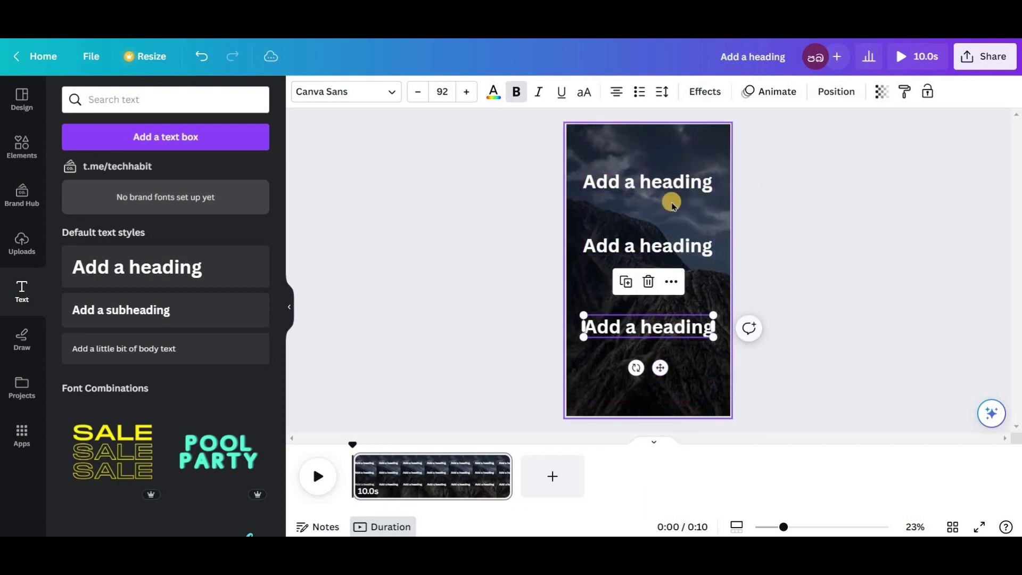
Replace the text of the uppermost heading with "Column01"
left_click(673, 183)
left_click(673, 184)
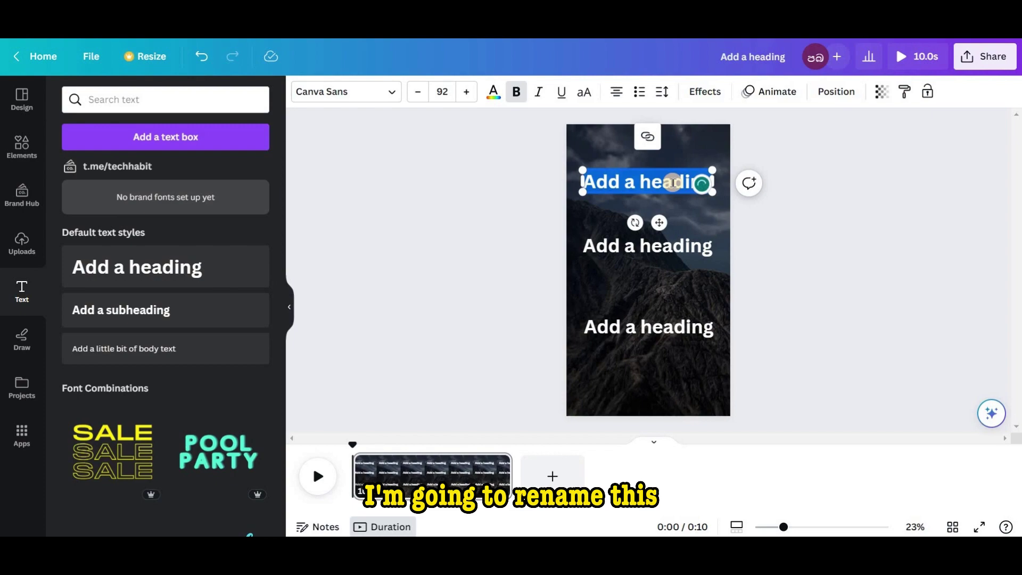
type("Co")
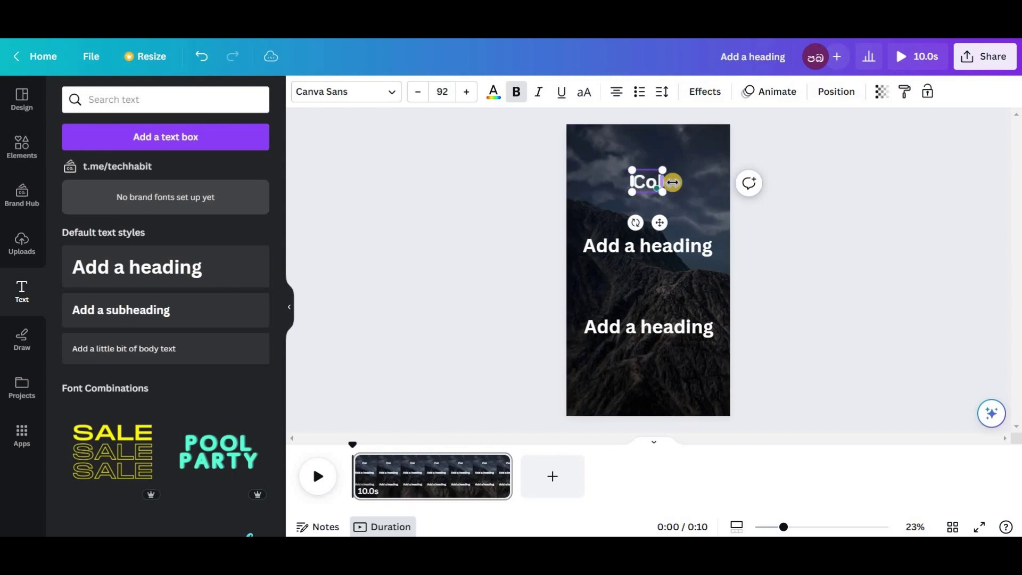
type("lumn")
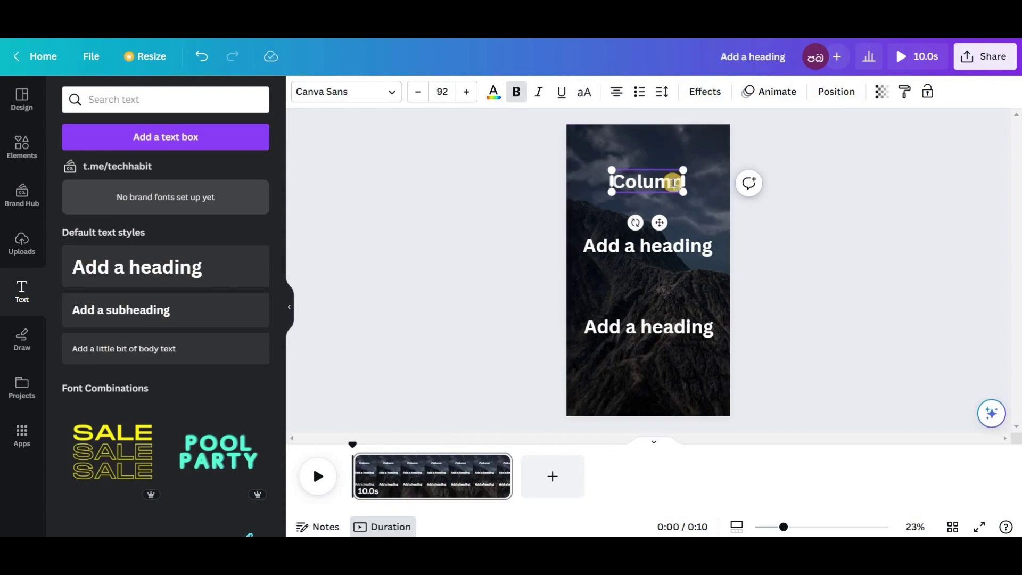
type("01")
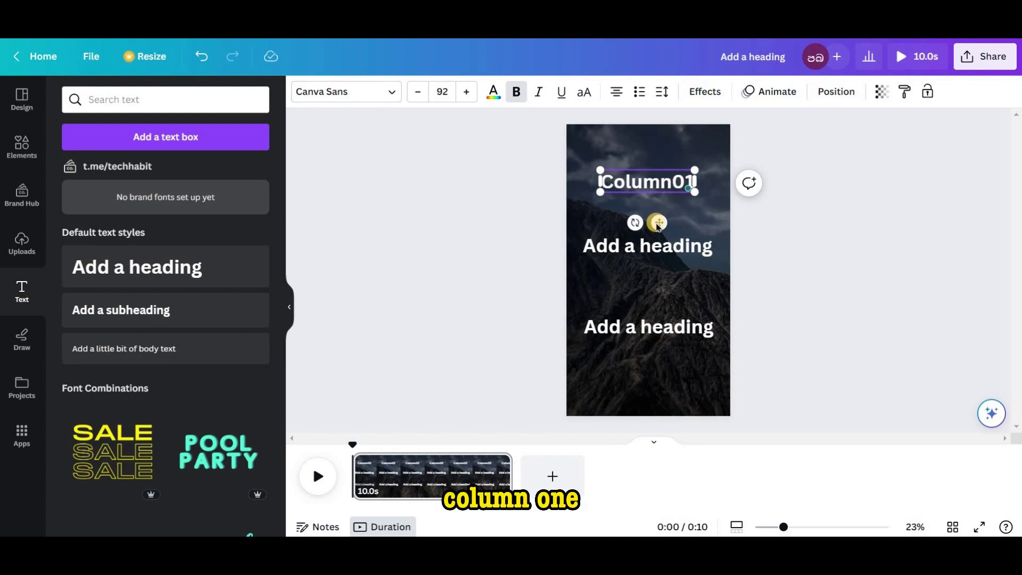
Replace the middle heading's text with "Column02" and the lowest heading's text with "Column03"
double_click(646, 246)
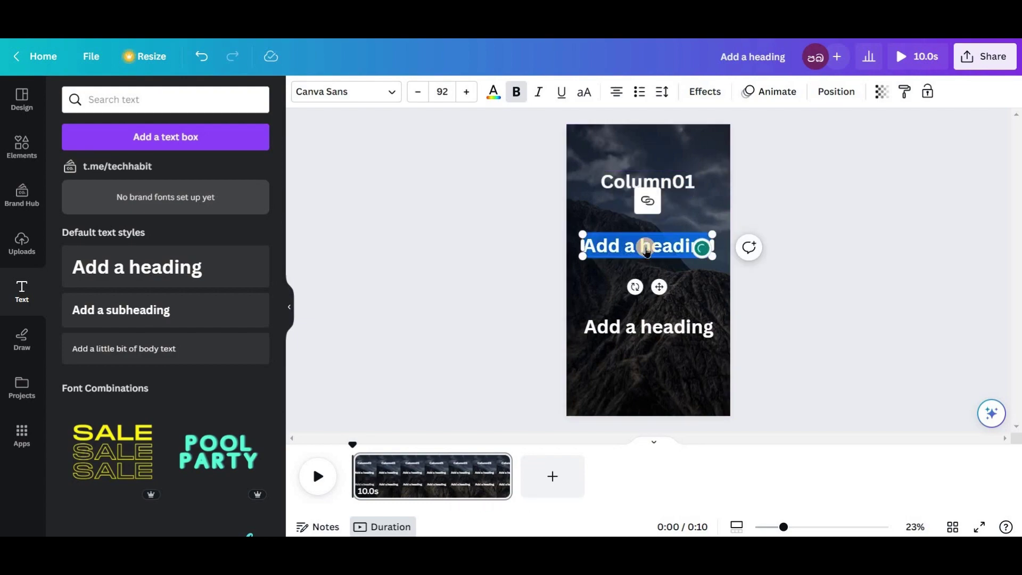
type("Colu")
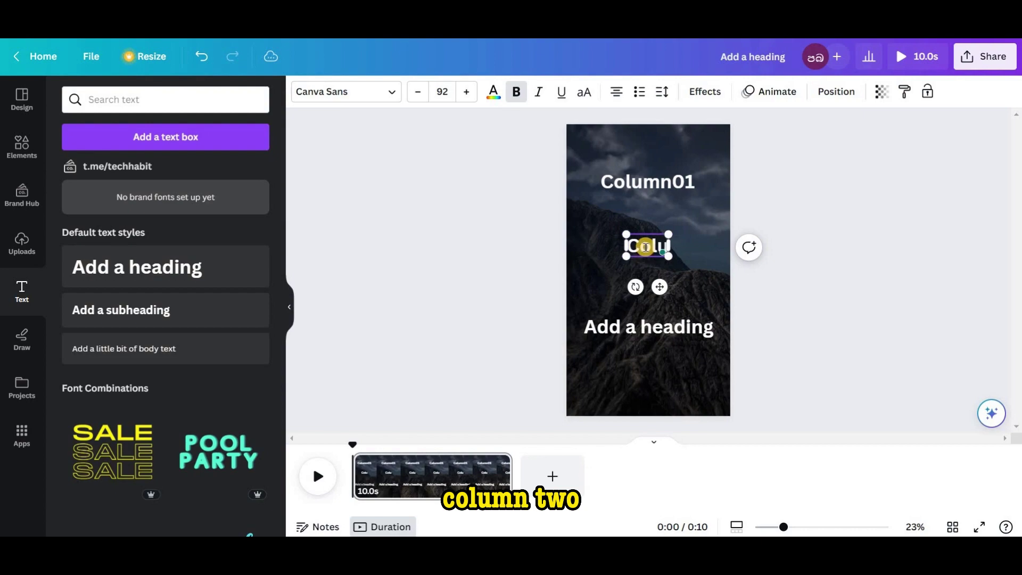
type("mn02")
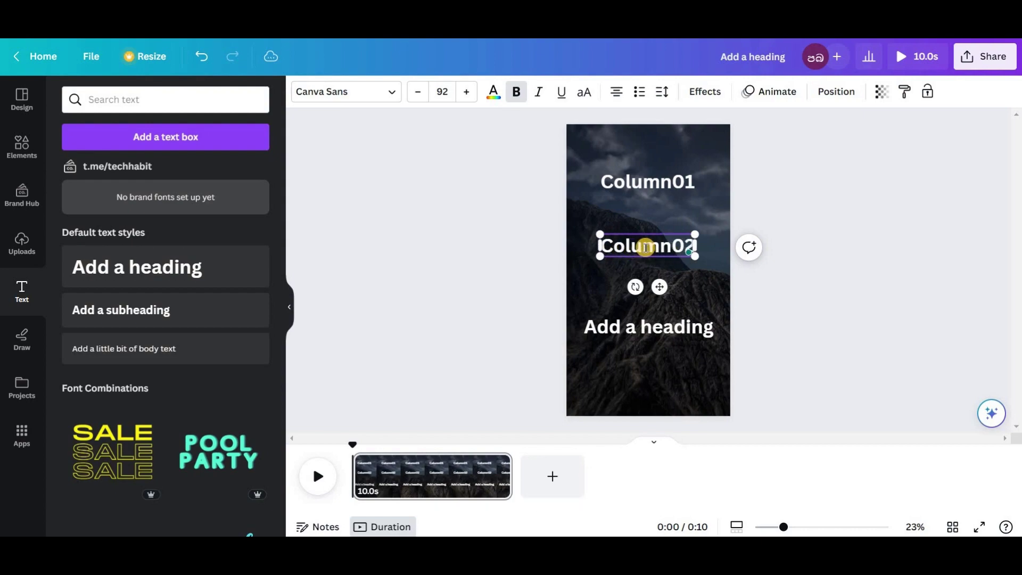
double_click(674, 331)
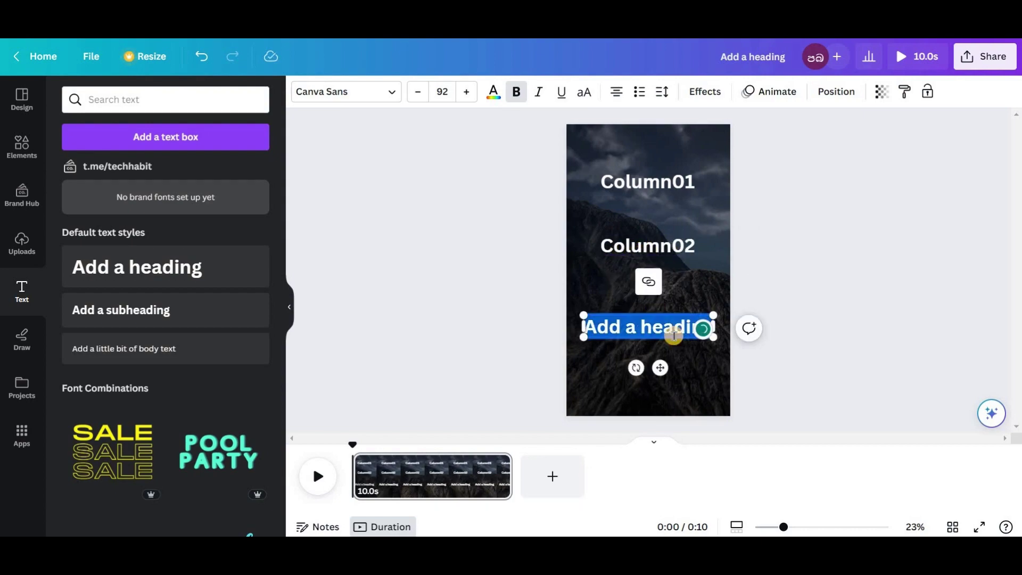
type("Col")
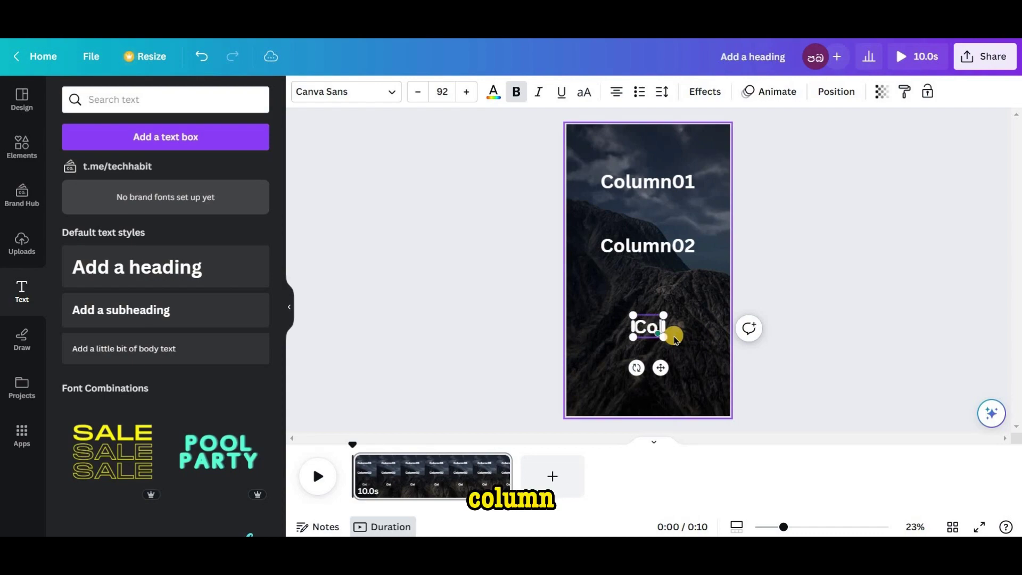
type("umn0")
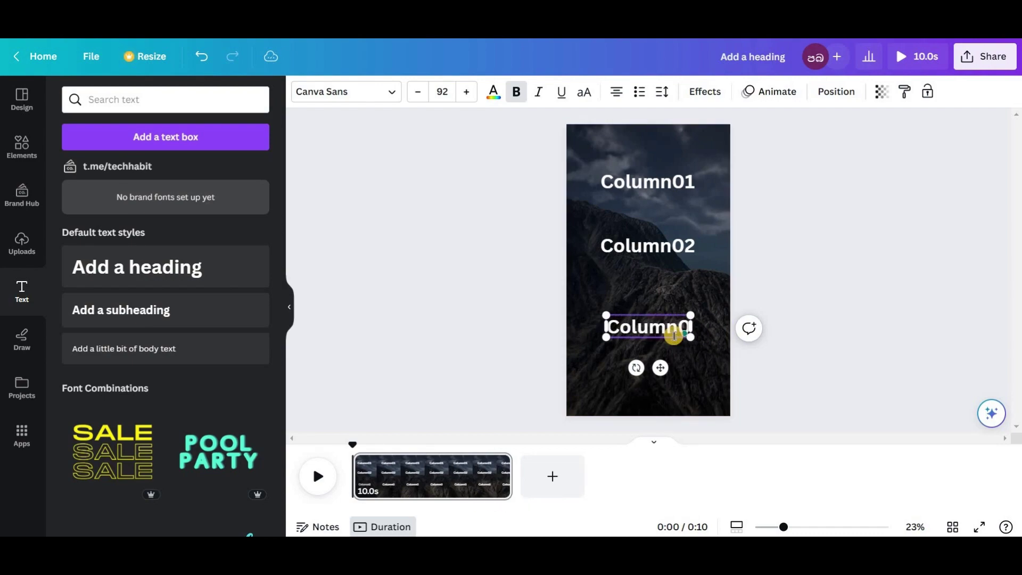
type("3")
left_click(753, 304)
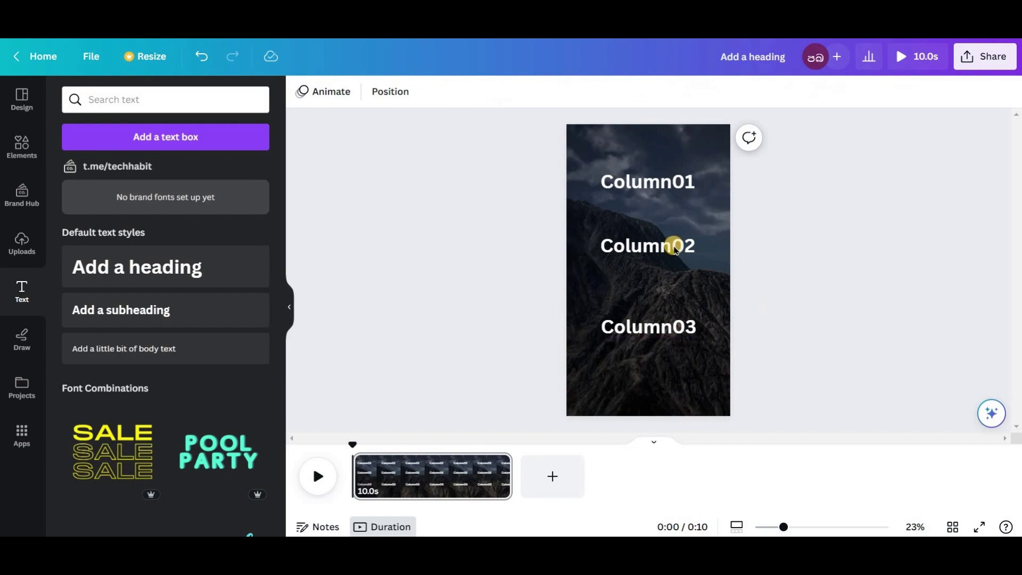
Change the font of all three column headings to Baloo Bhaijaan
left_click_drag(529, 141, 759, 373)
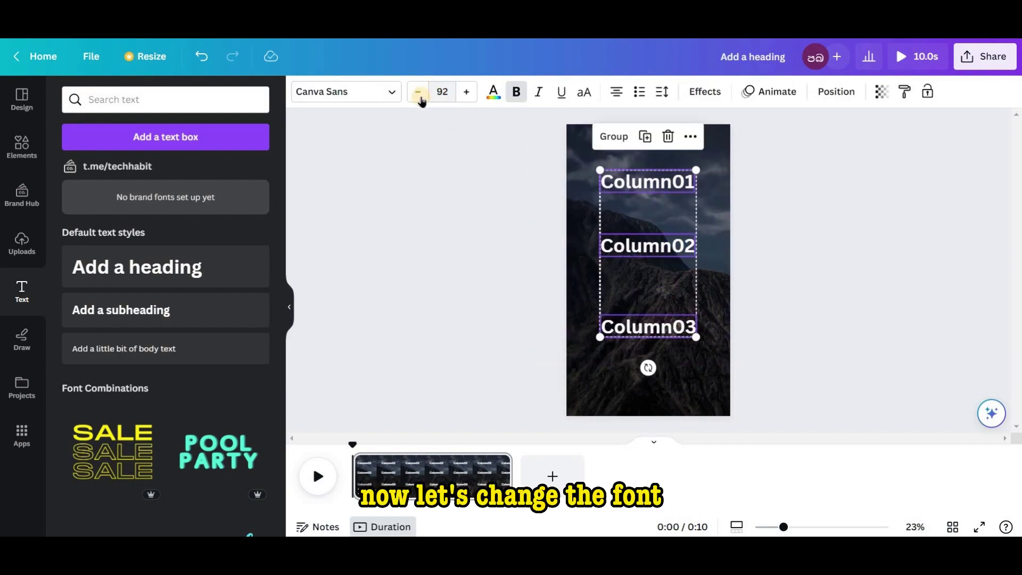
left_click(383, 95)
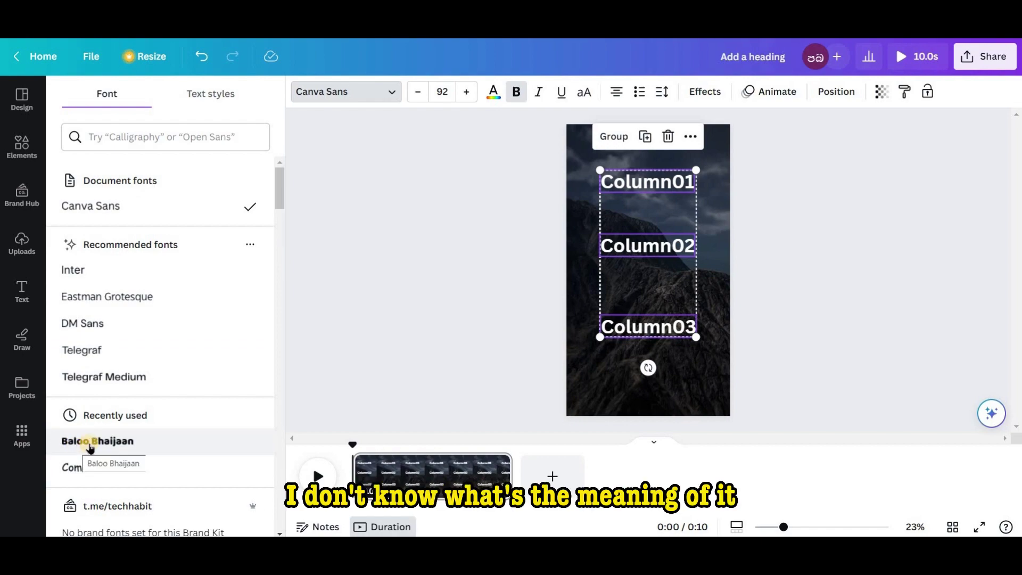
left_click(89, 445)
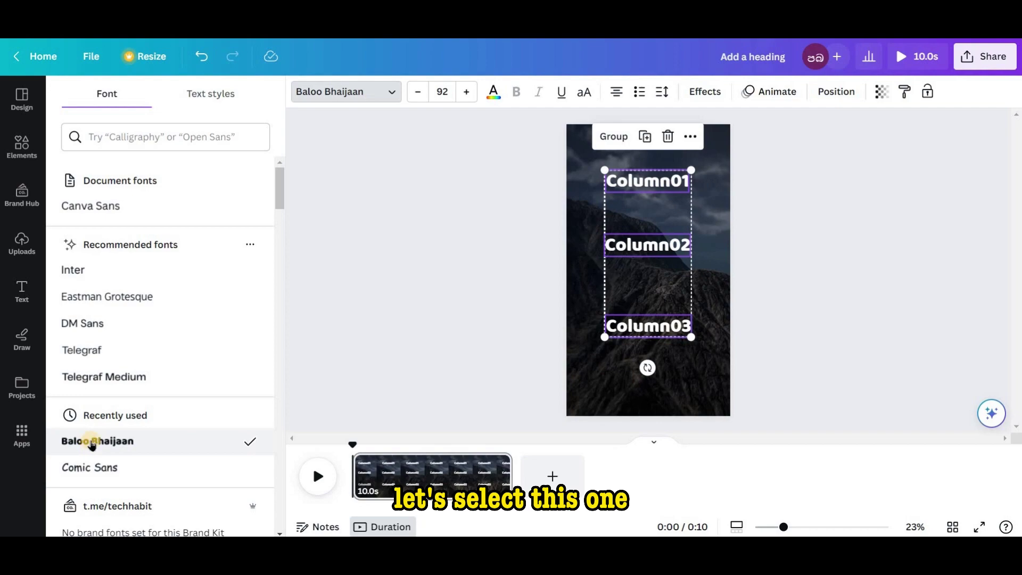
left_click(805, 338)
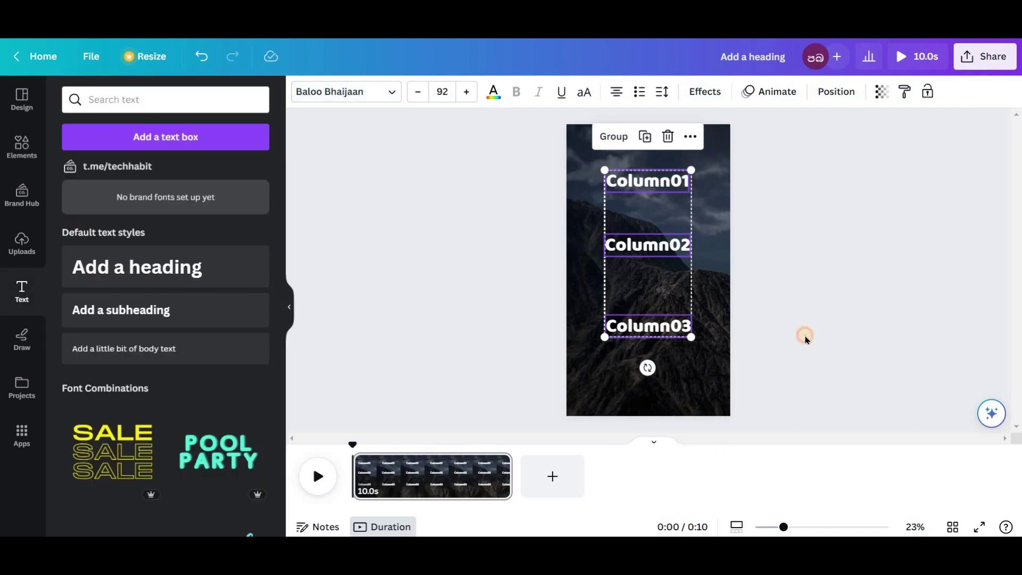
left_click(465, 268)
Move the "Column02" heading slightly down, about midway between "Column01" and "Column03"
left_click(641, 242)
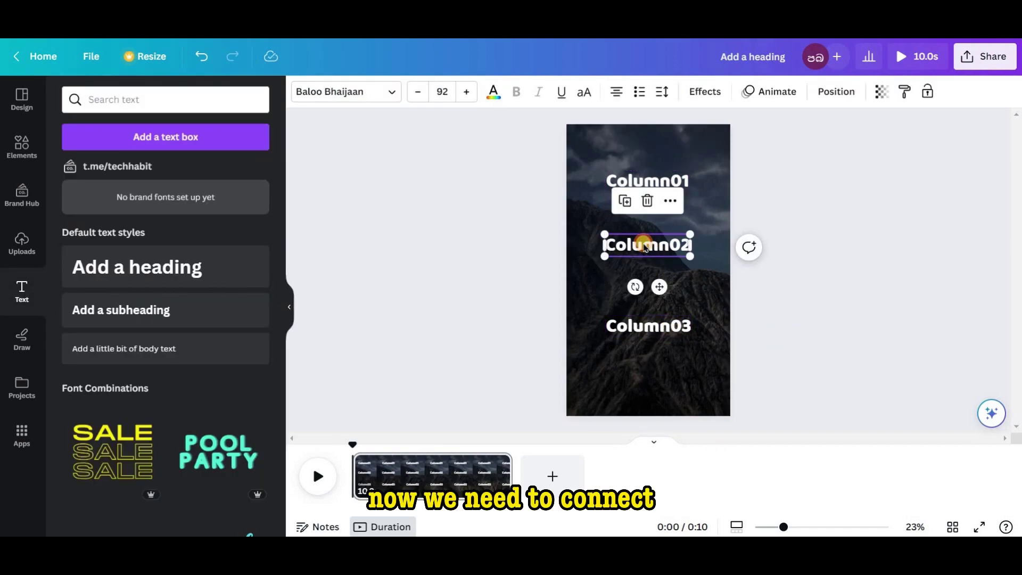
left_click_drag(641, 242, 649, 256)
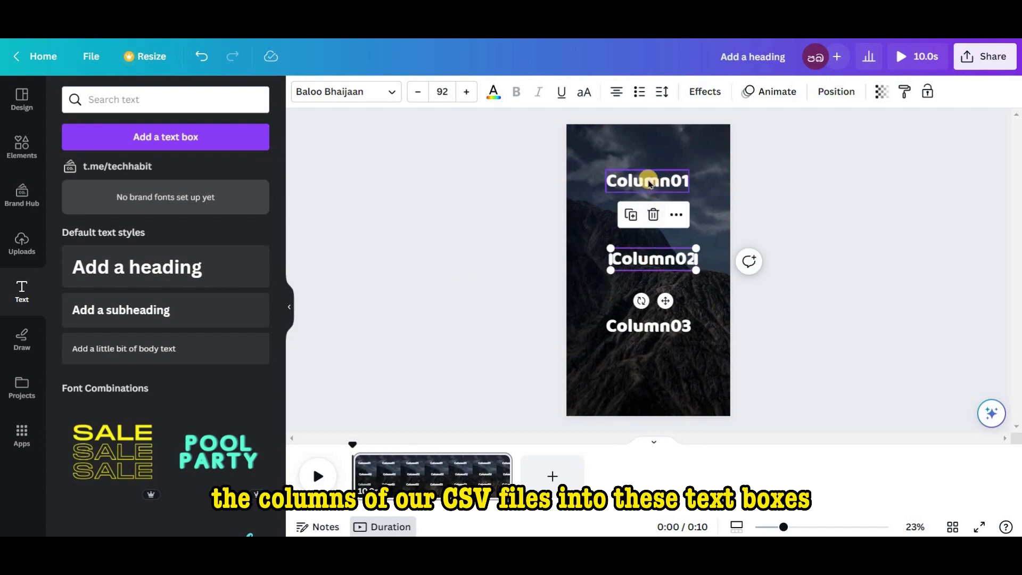
left_click(648, 181)
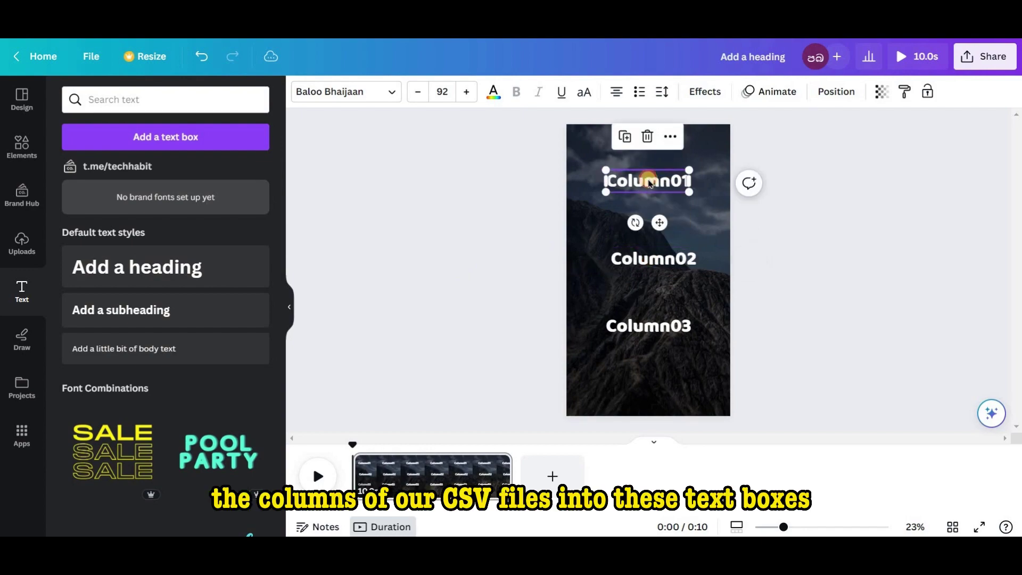
left_click(664, 263)
left_click(641, 327)
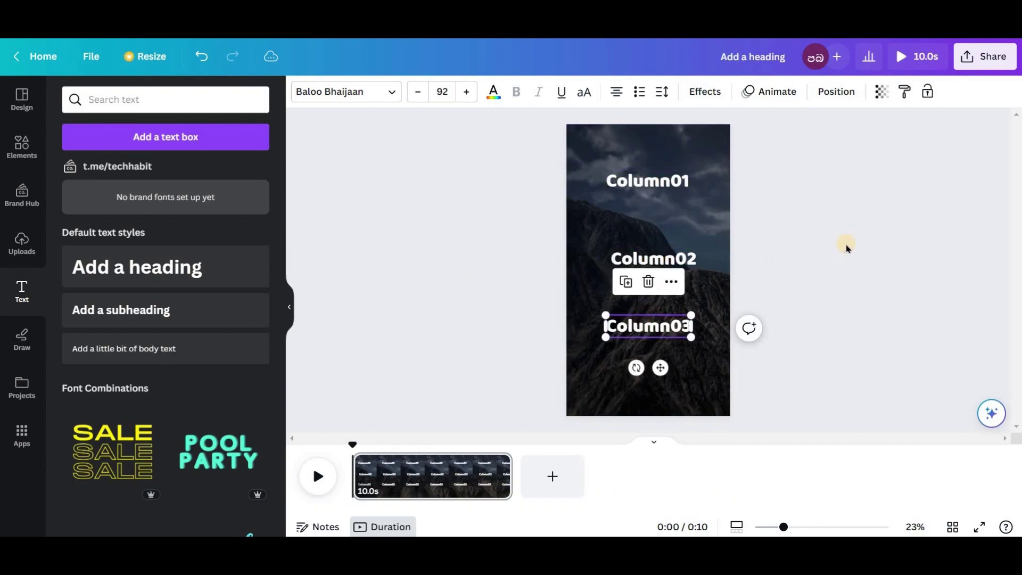
left_click(844, 243)
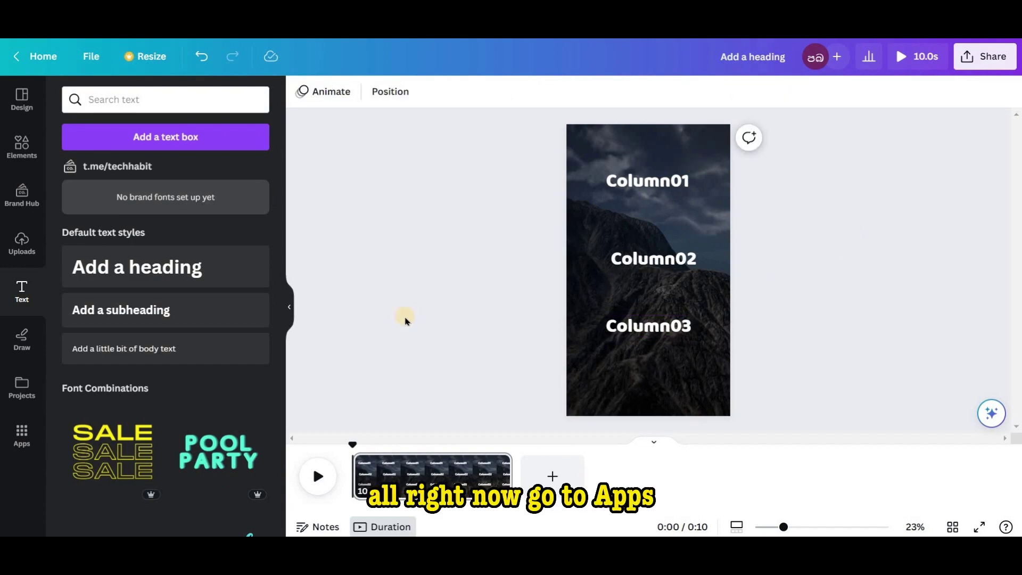
Find the Bulk create app and upload the downloaded quotes CSV file, Sheet1 (2), as its data
left_click(18, 433)
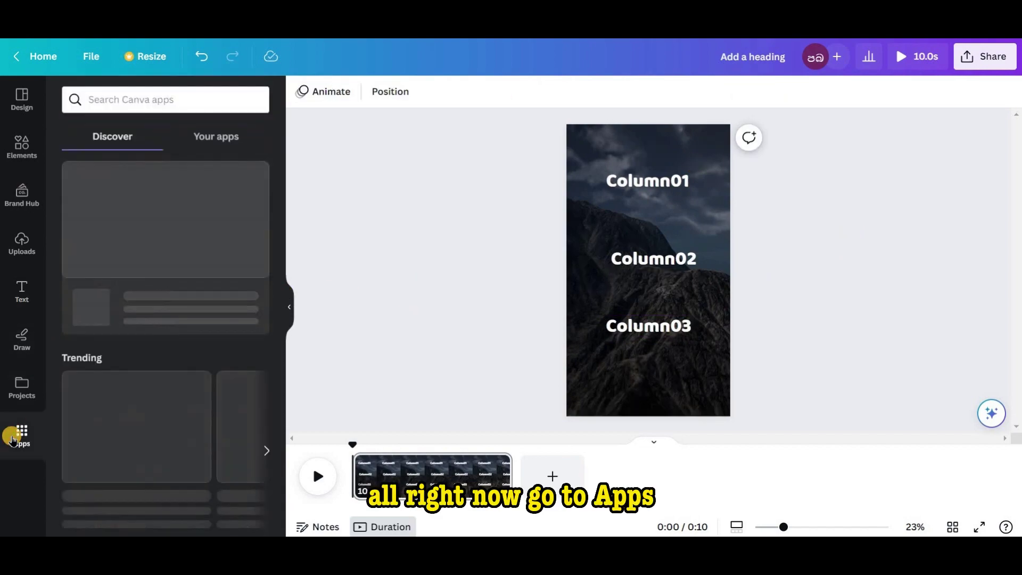
left_click(113, 96)
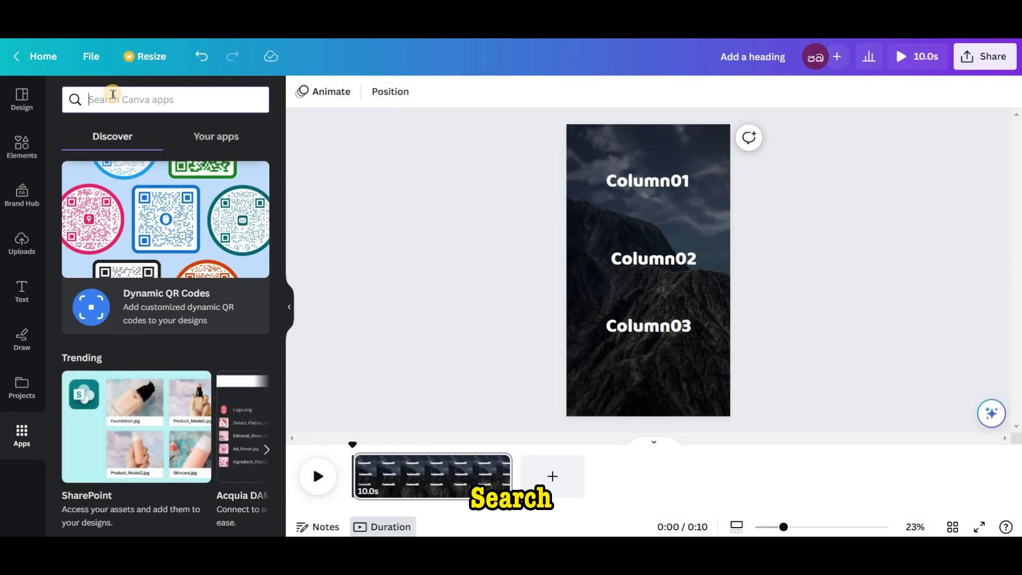
type("Bulk c")
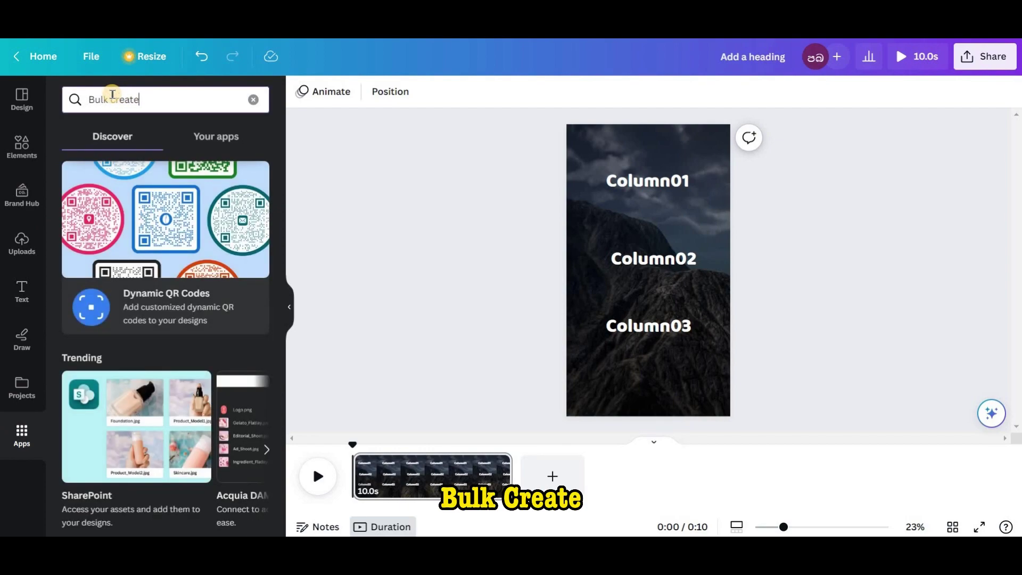
type("reate")
key("Return")
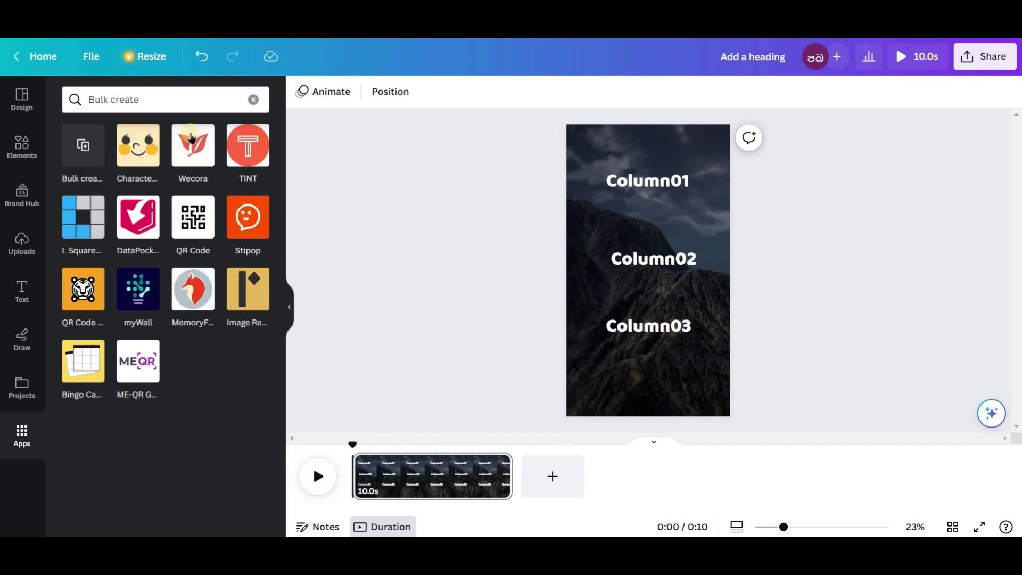
left_click(83, 145)
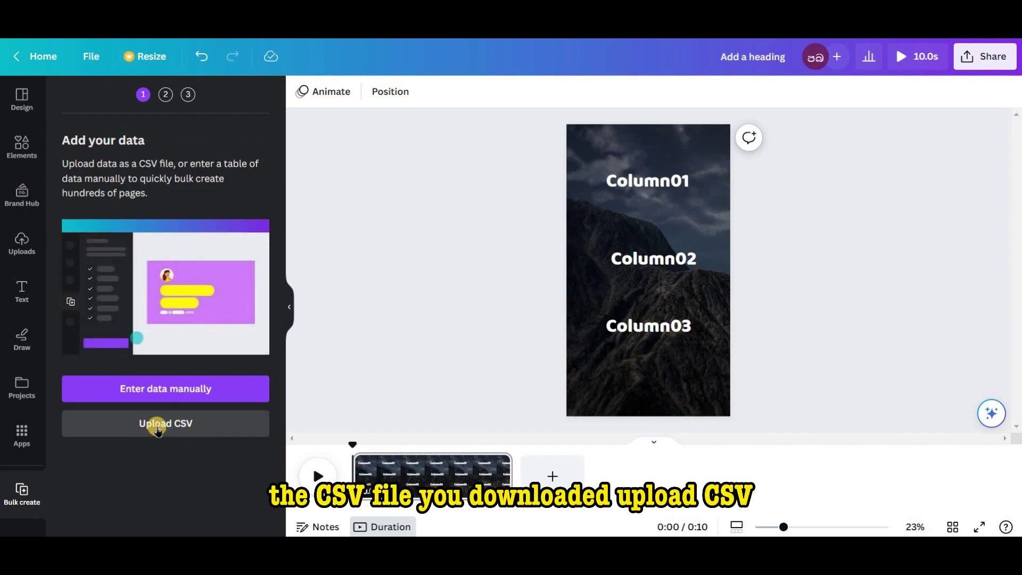
left_click(158, 430)
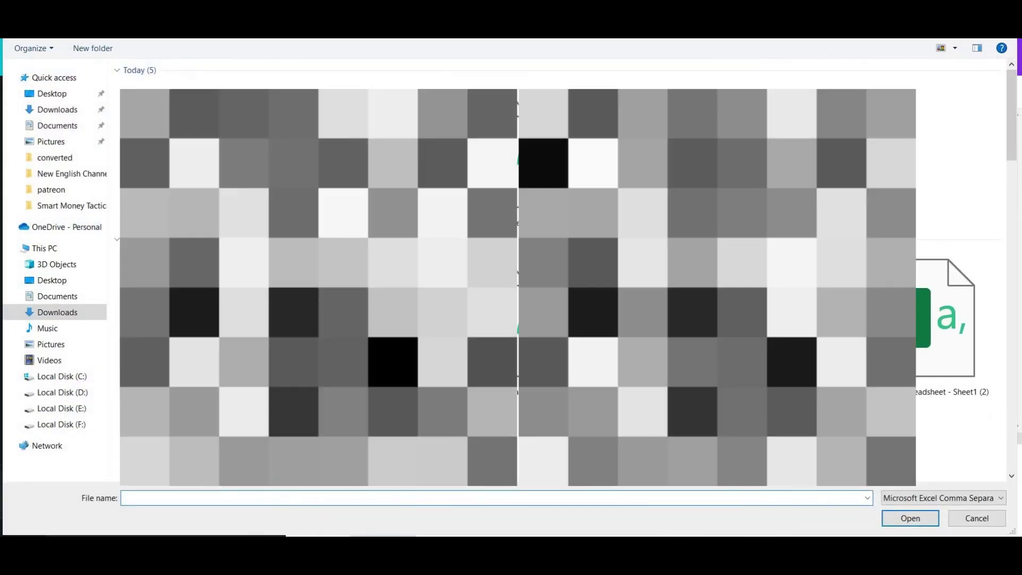
double_click(935, 311)
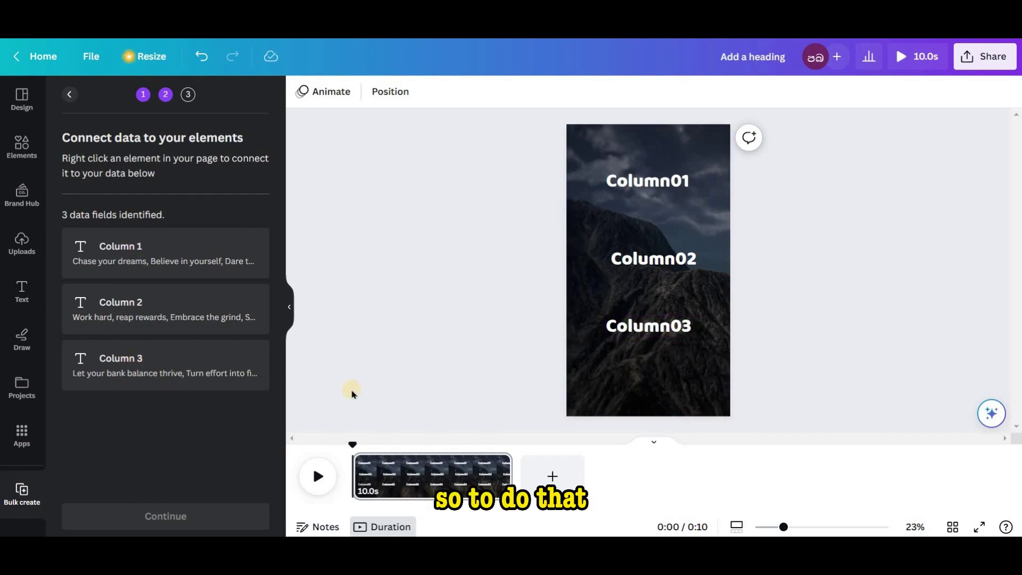
Connect the "Column01", "Column02" and "Column03" text boxes to the data fields Column 1, Column 2 and Column 3 respectively
right_click(662, 187)
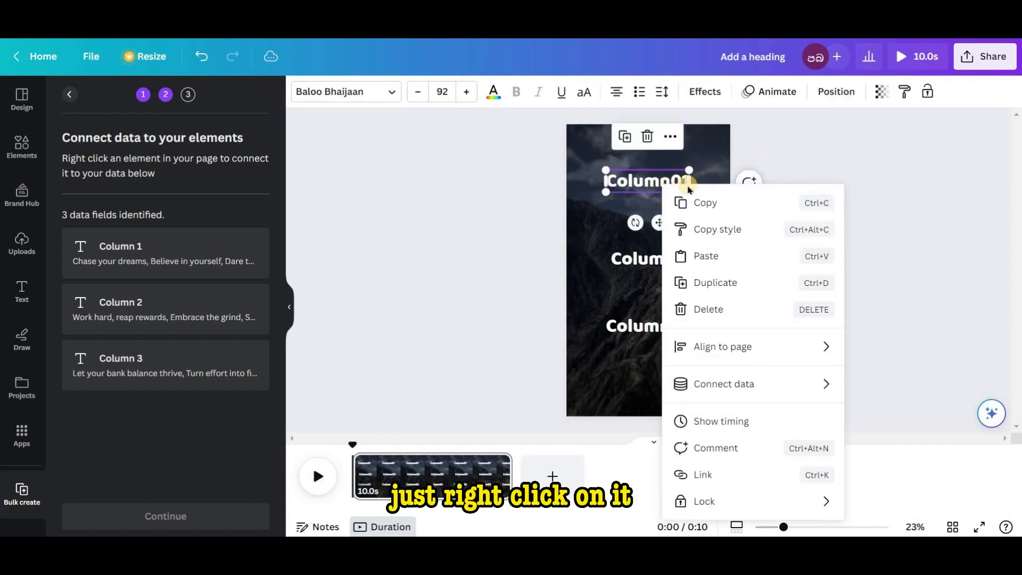
mouse_move(752, 384)
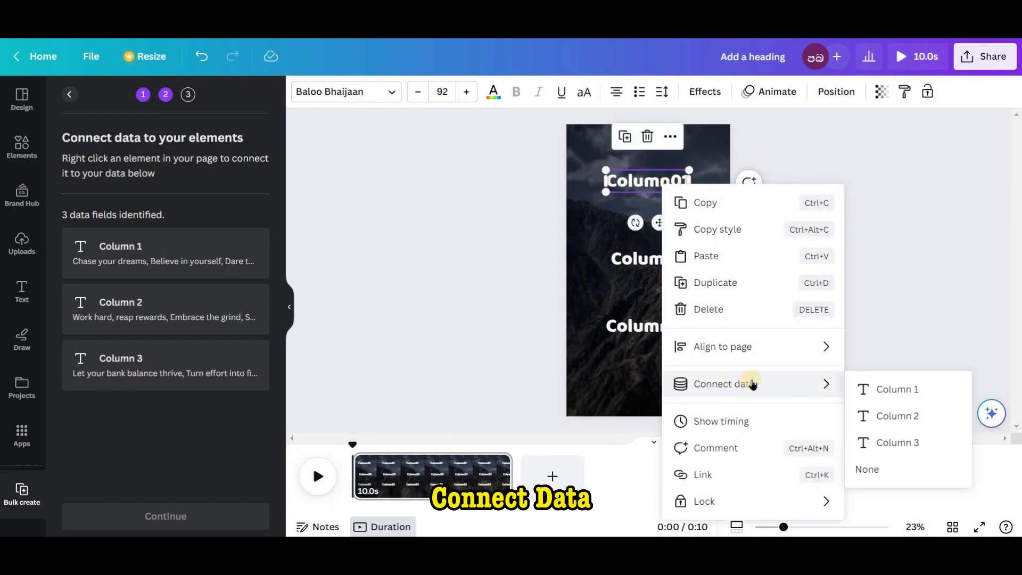
left_click(867, 392)
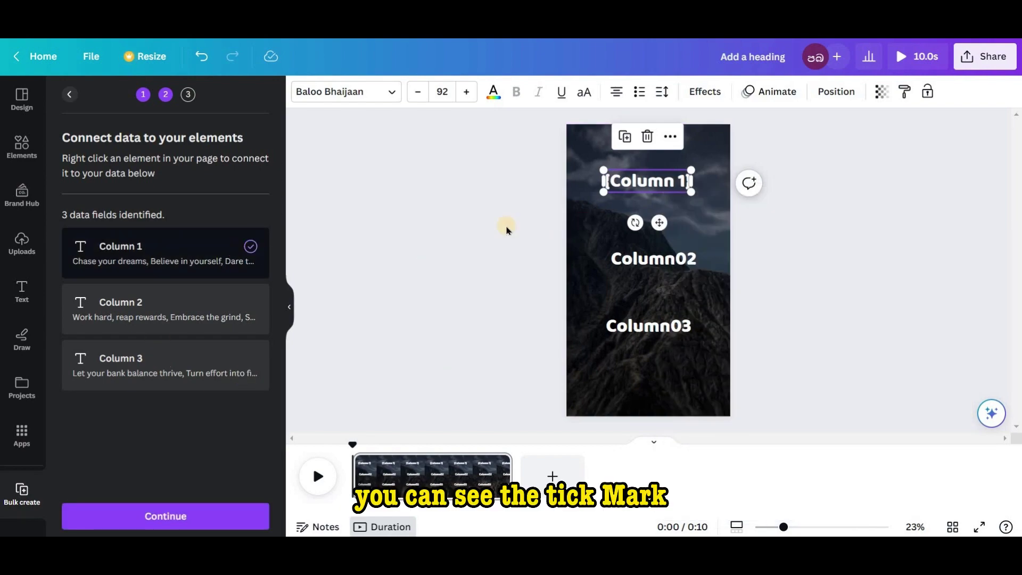
right_click(646, 265)
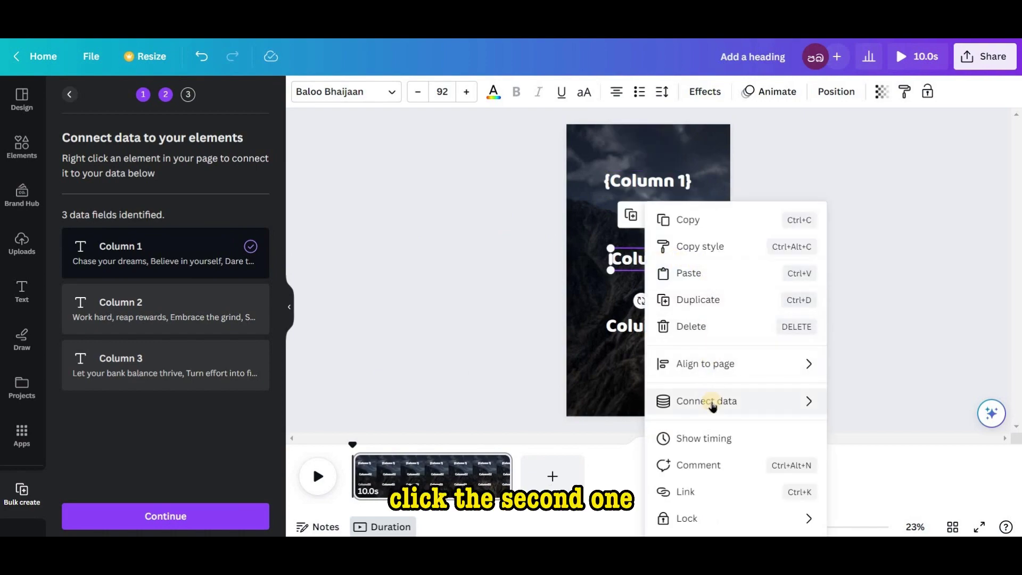
mouse_move(777, 407)
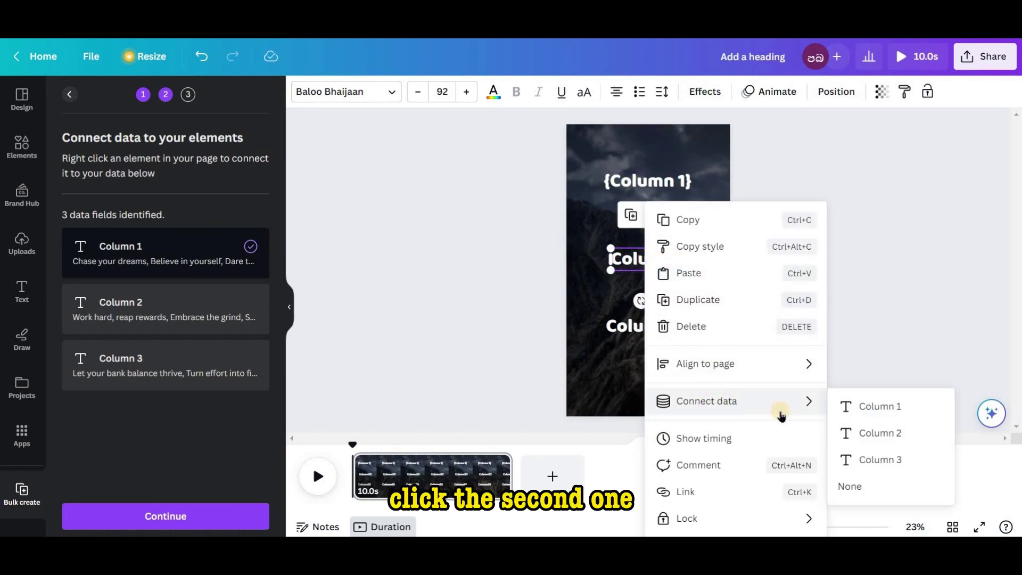
left_click(874, 440)
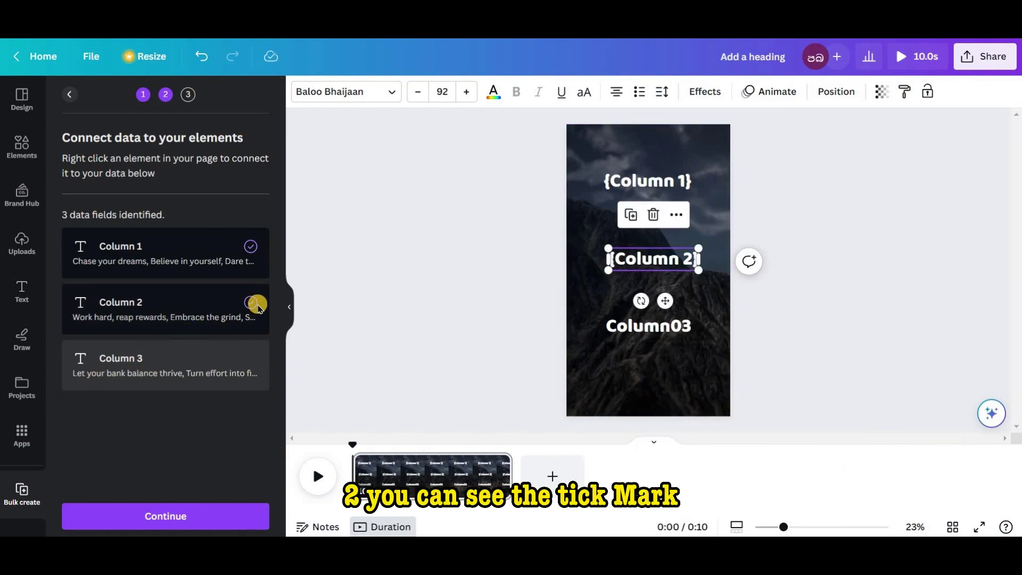
right_click(674, 339)
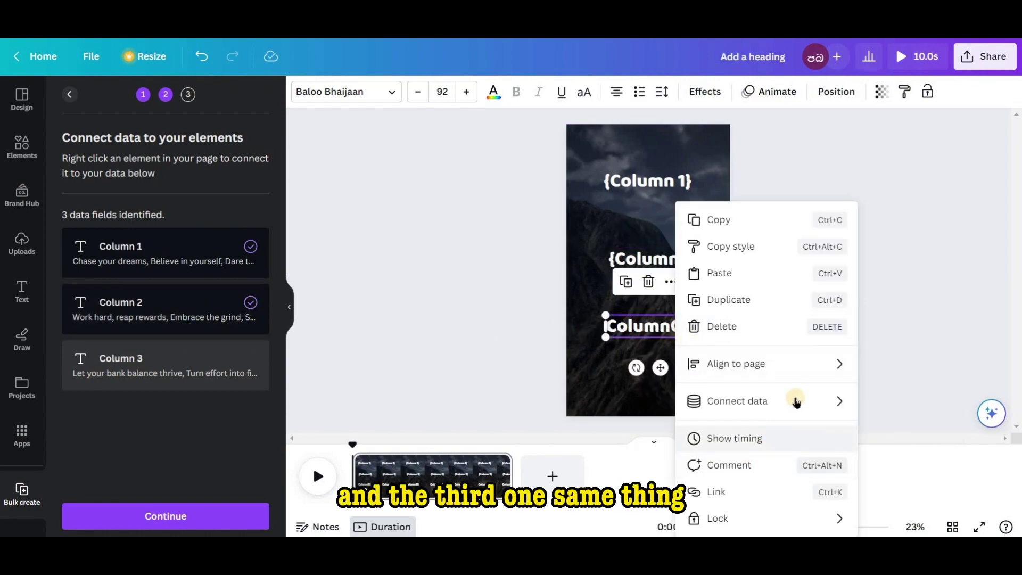
mouse_move(853, 410)
left_click(918, 461)
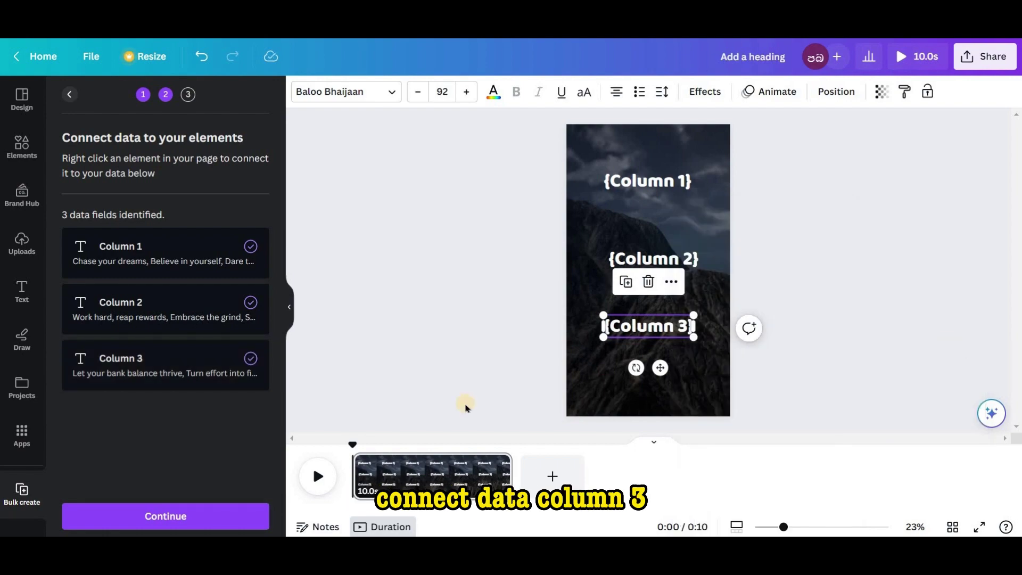
left_click(263, 256)
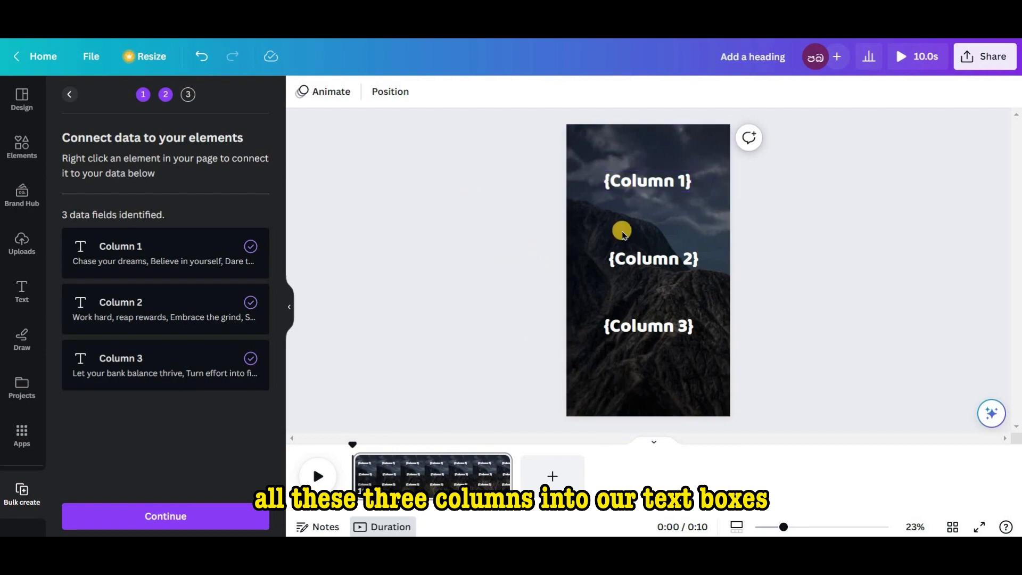
Nudge the {Column 1} text slightly and give it a Fade animation on enter at a reduced speed
left_click(644, 182)
left_click_drag(461, 164, 675, 172)
left_click(650, 180)
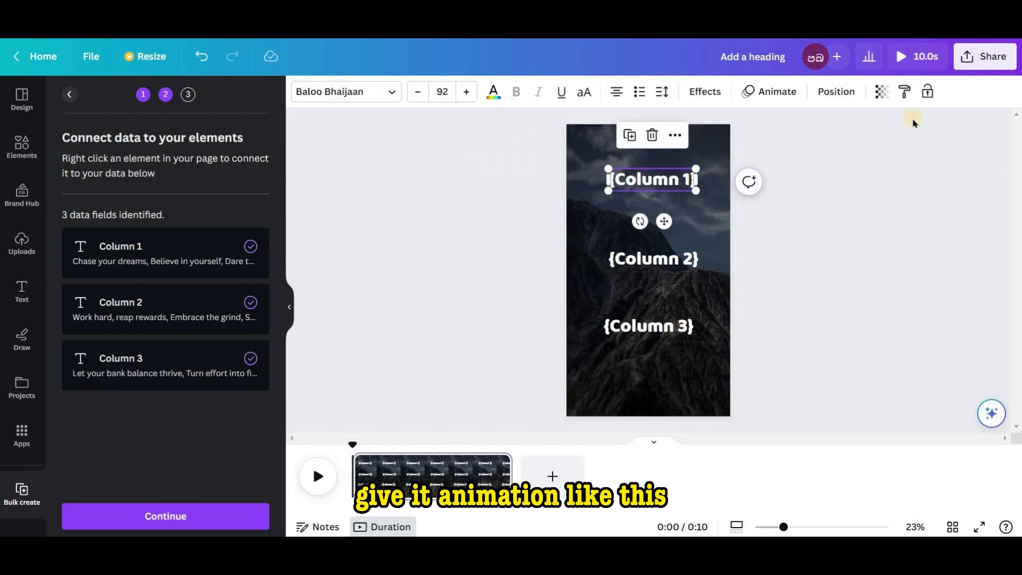
left_click(772, 92)
left_click(228, 260)
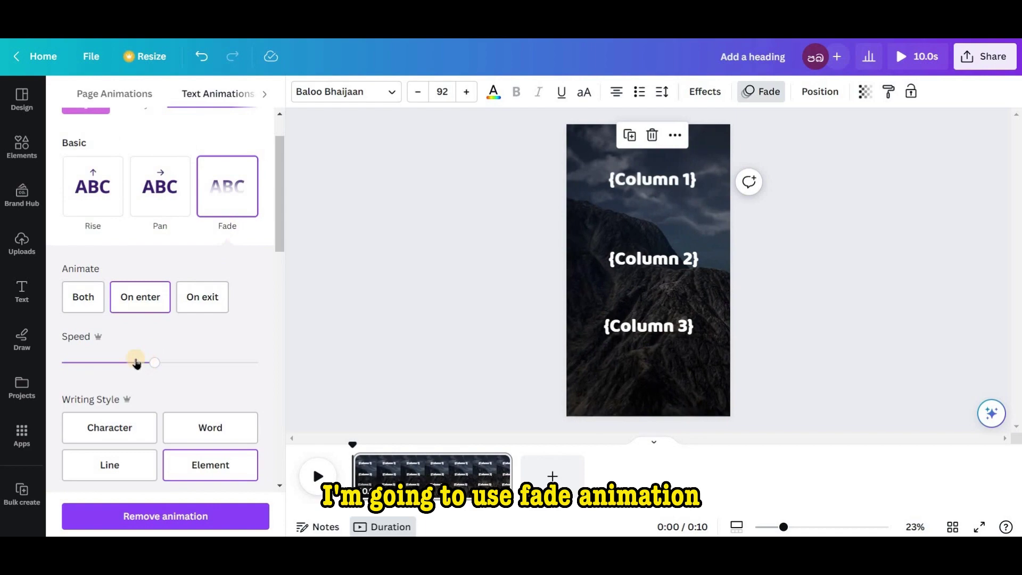
left_click_drag(155, 363, 107, 362)
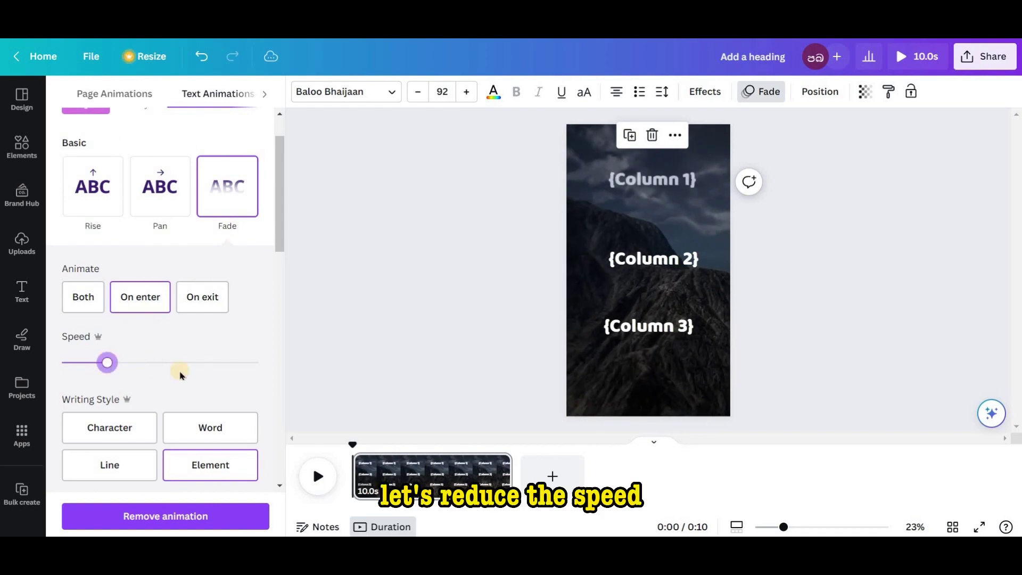
Apply the on-enter Fade animation to the {Column 2} text and slow it down
left_click(673, 257)
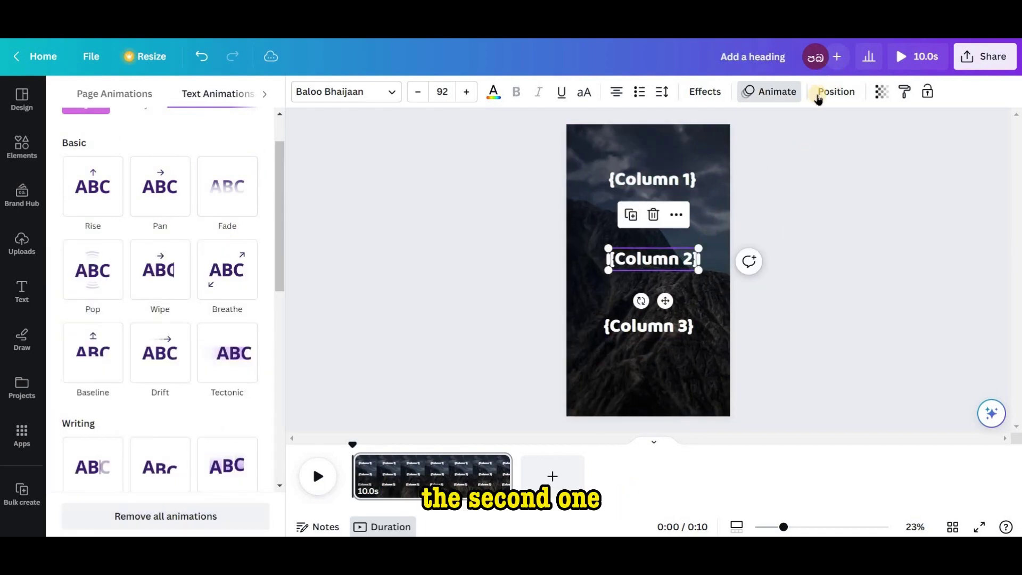
left_click(229, 199)
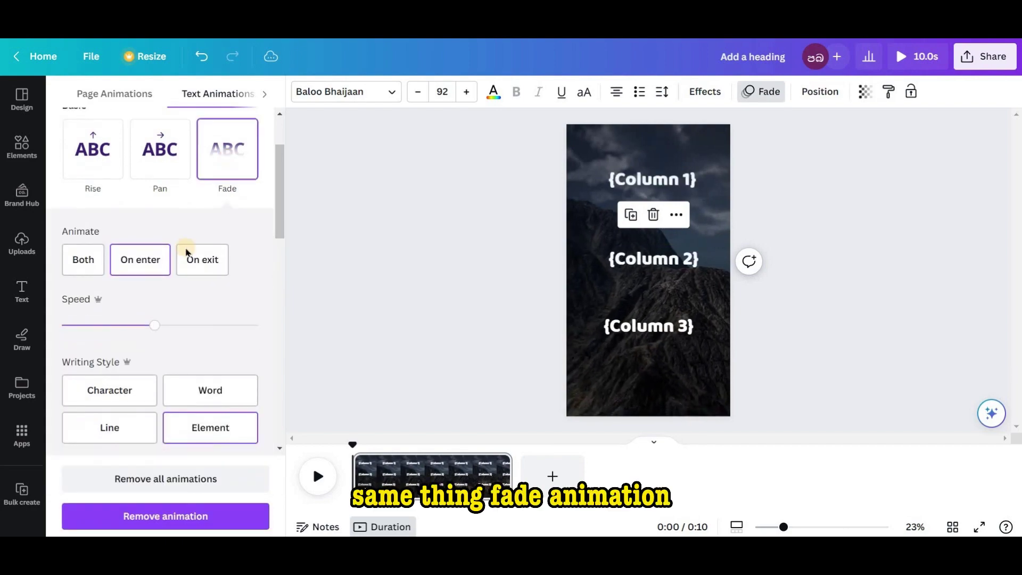
left_click_drag(154, 325, 102, 324)
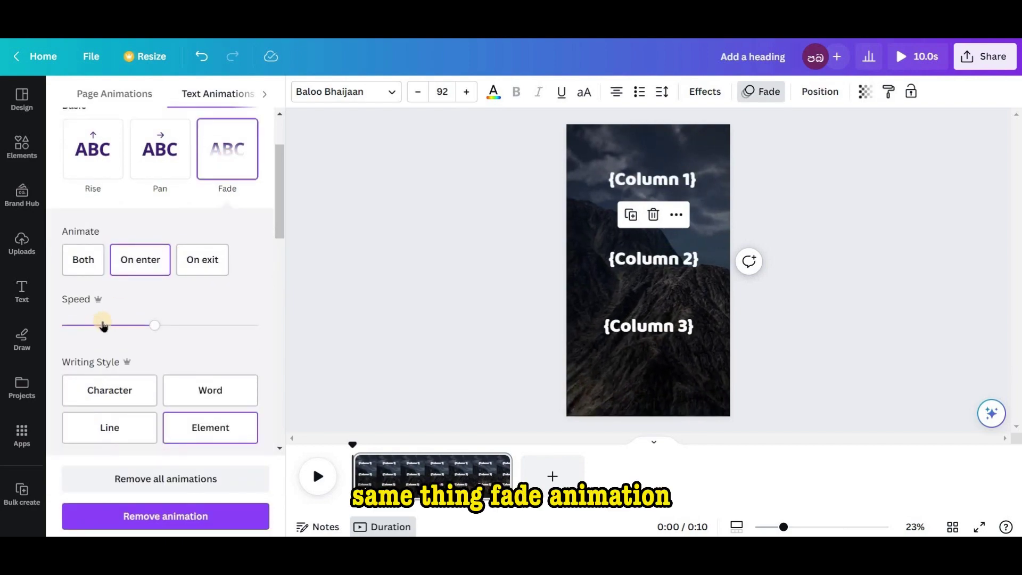
Give the {Column 3} text the same slowed Fade animation on enter and leave all text deselected
left_click(676, 322)
left_click(226, 148)
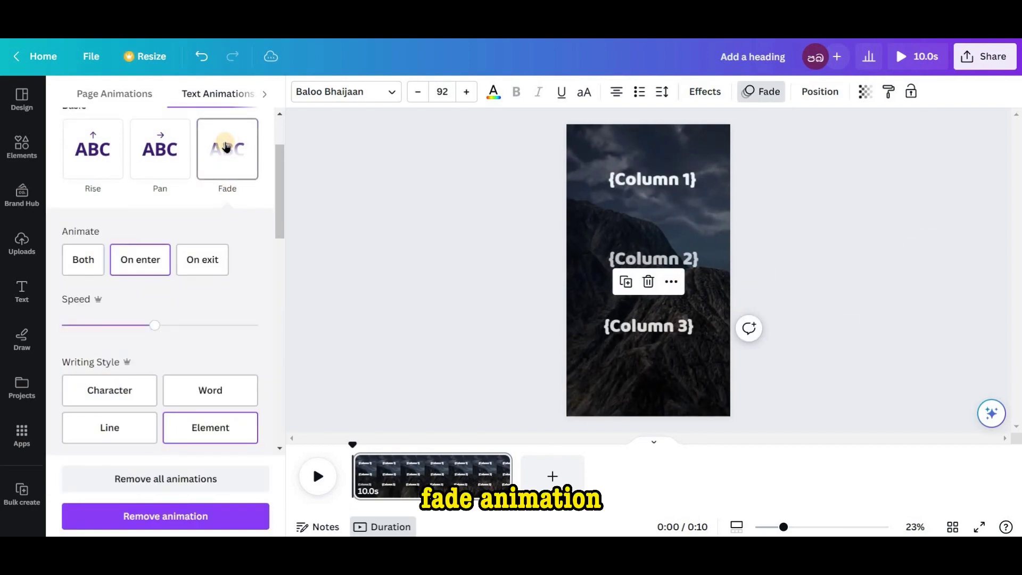
left_click(104, 325)
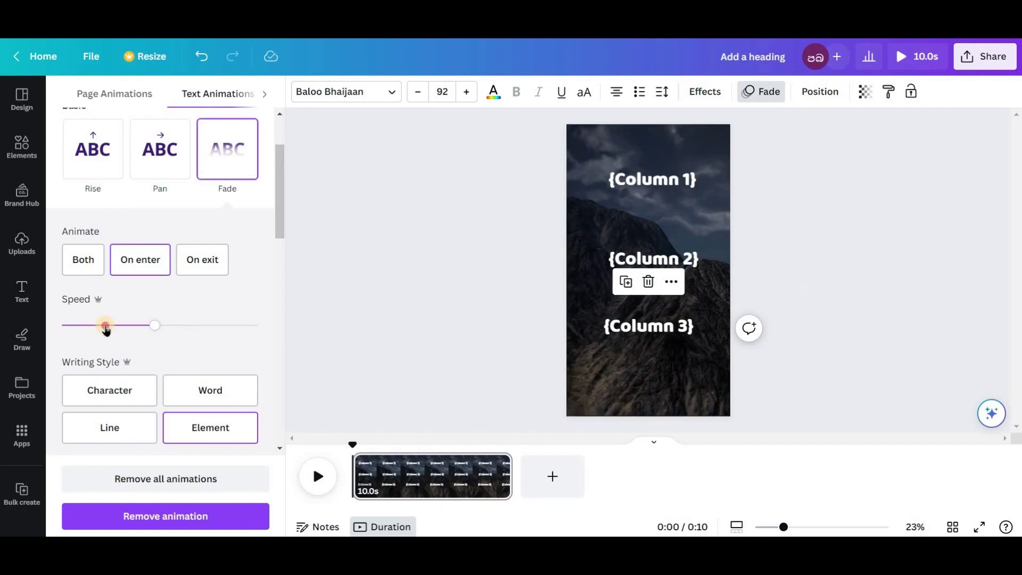
left_click(672, 373)
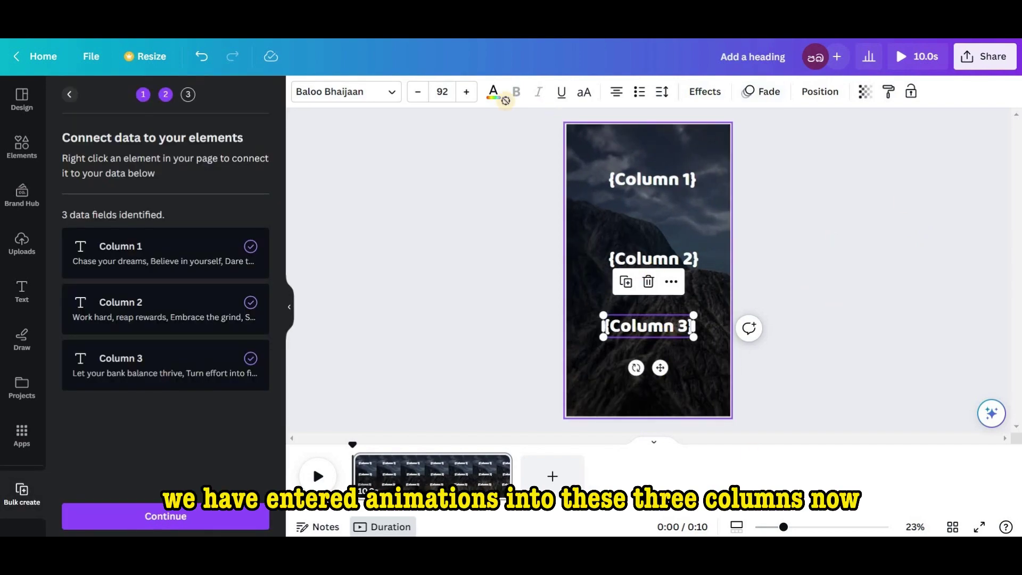
left_click_drag(450, 129, 776, 391)
key("Escape")
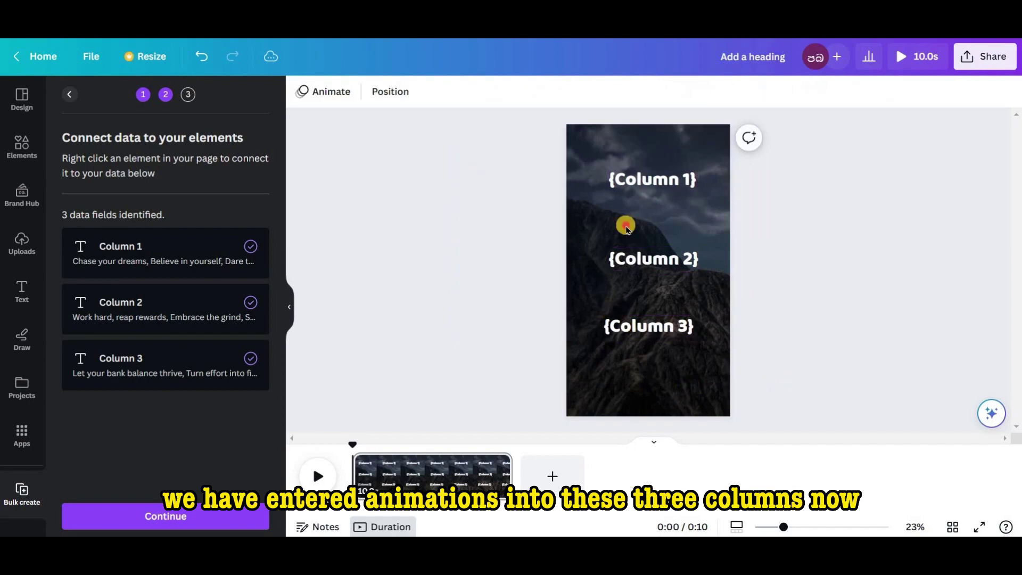
left_click_drag(478, 169, 878, 351)
left_click(842, 256)
left_click(725, 232)
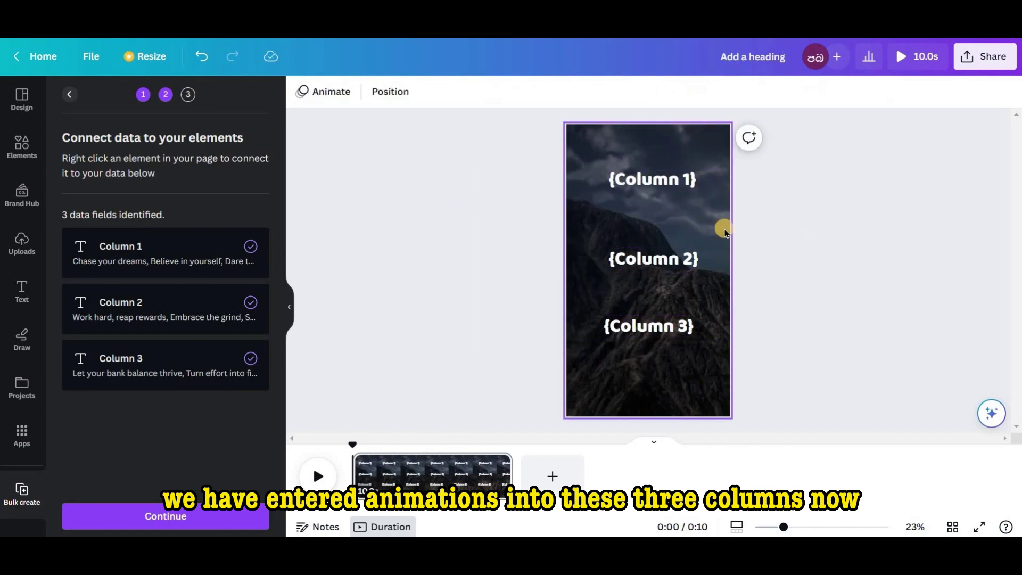
left_click(539, 244)
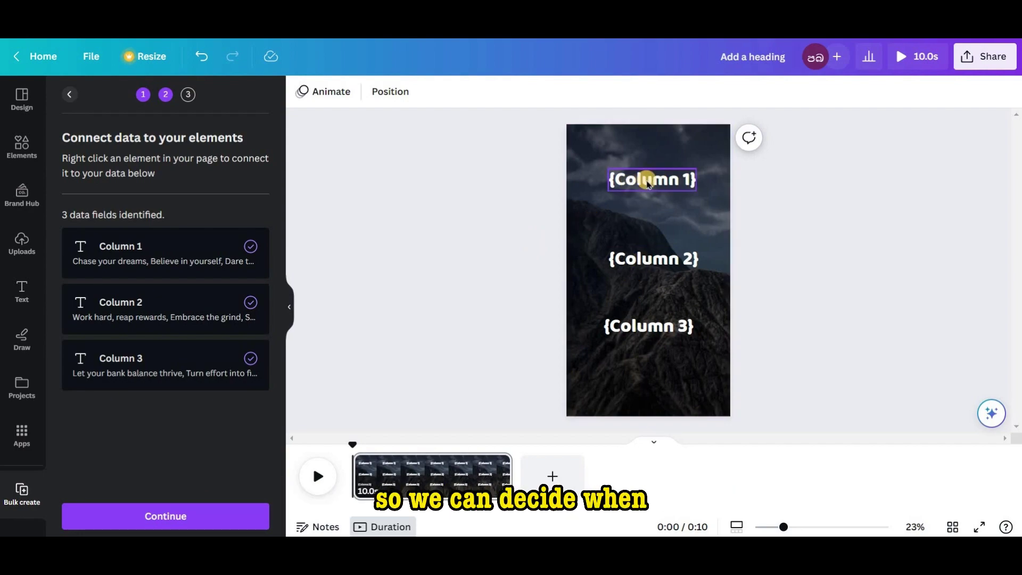
left_click_drag(432, 137, 777, 216)
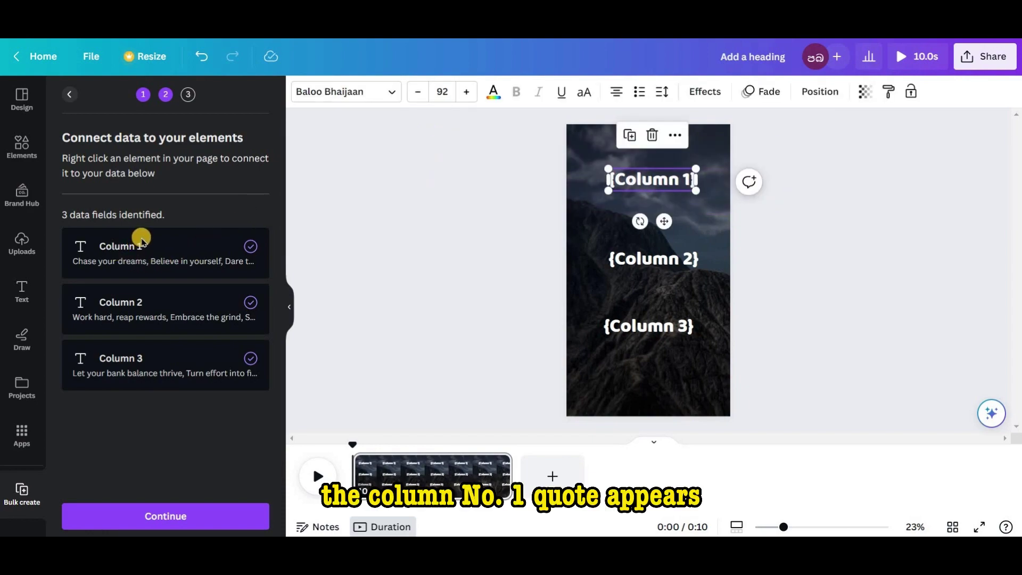
left_click_drag(422, 246, 826, 296)
left_click(862, 295)
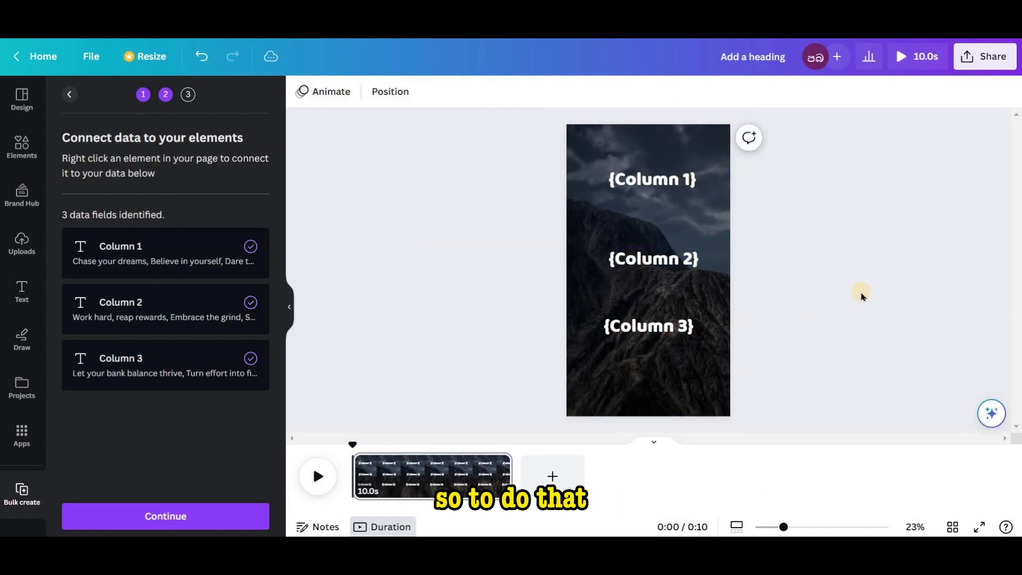
Show the timing of the {Column 1} text and trim it to about the first 3 seconds of the page
right_click(619, 174)
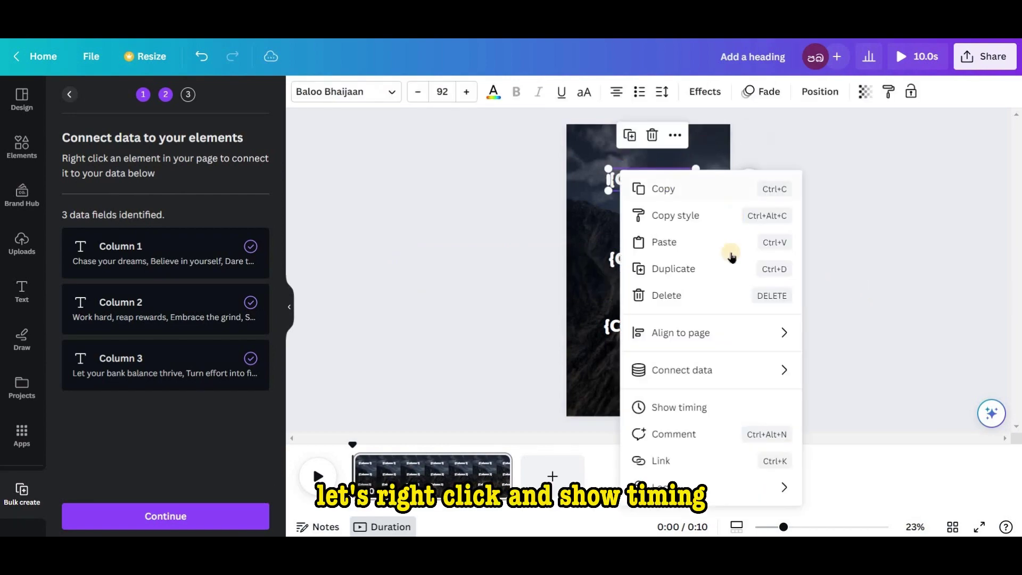
left_click(675, 407)
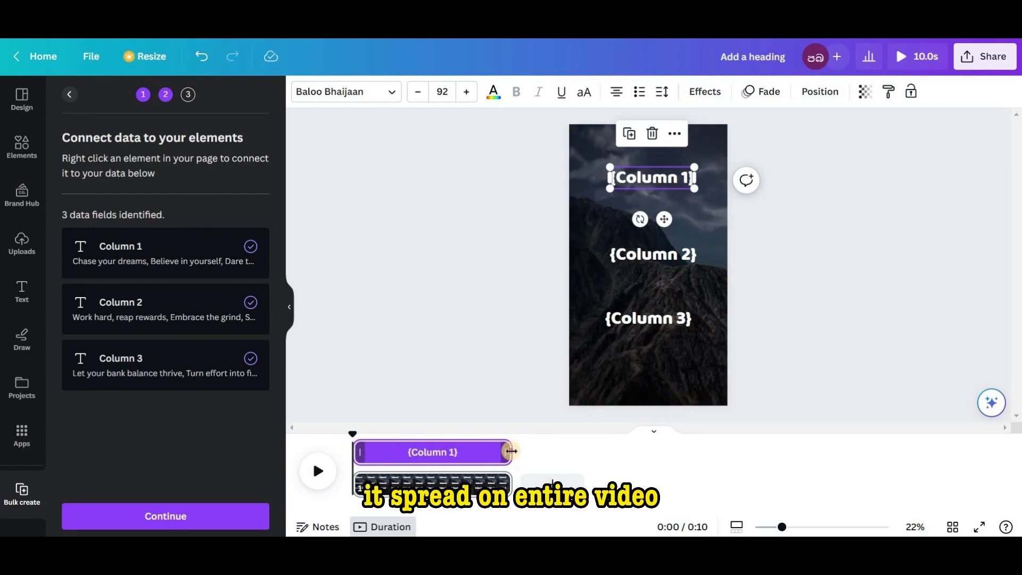
left_click_drag(511, 451, 398, 456)
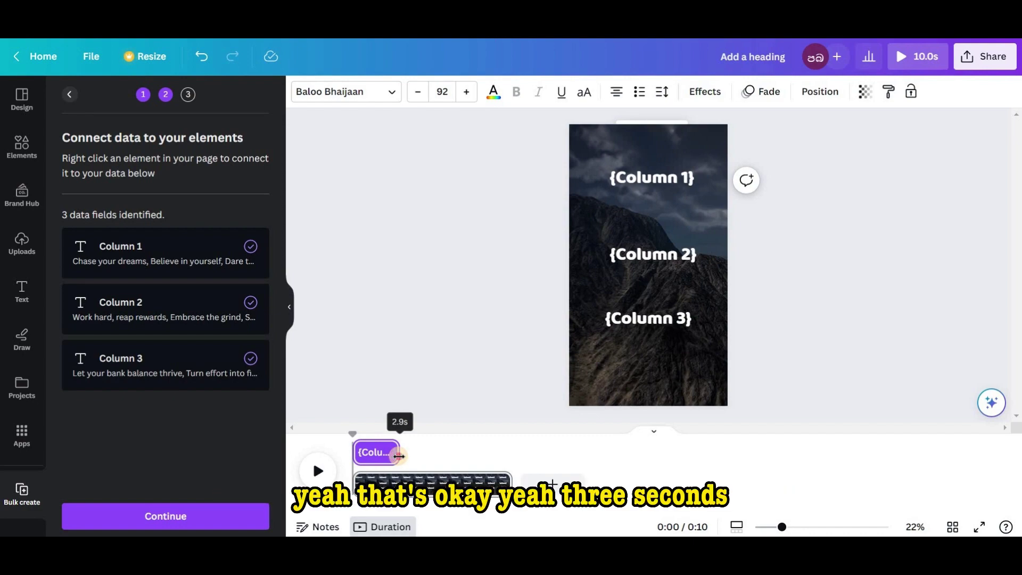
left_click_drag(415, 451, 400, 451)
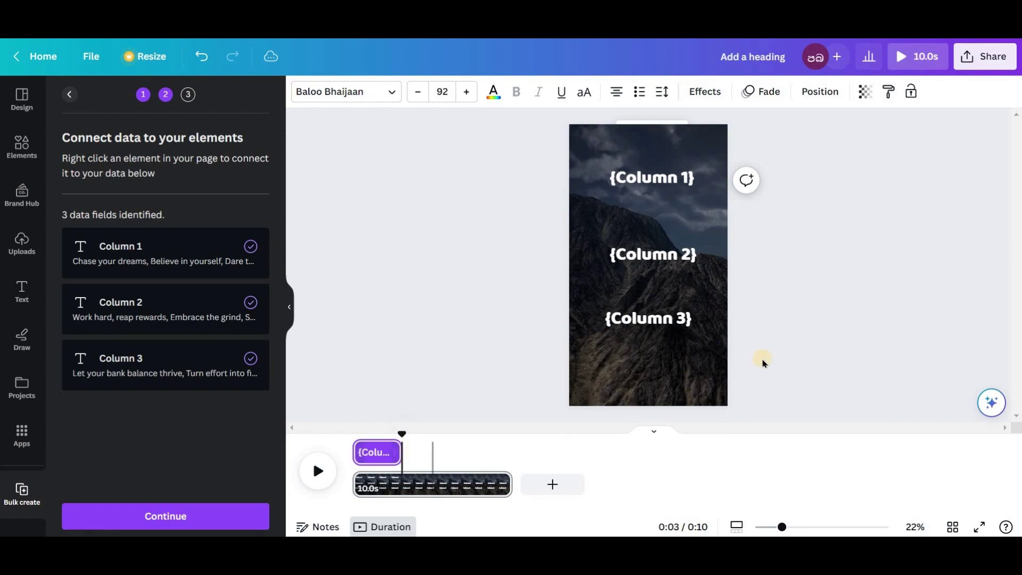
left_click(762, 327)
Show the timing of the {Column 2} text and trim it to run from about 3 to 6 seconds
left_click(666, 255)
right_click(666, 256)
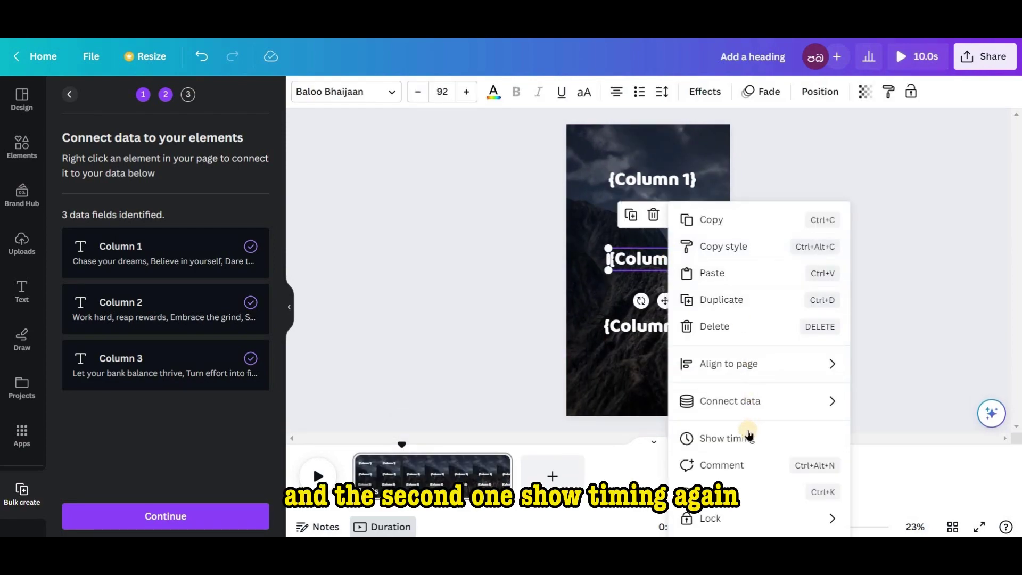
left_click(748, 437)
left_click_drag(355, 446, 406, 456)
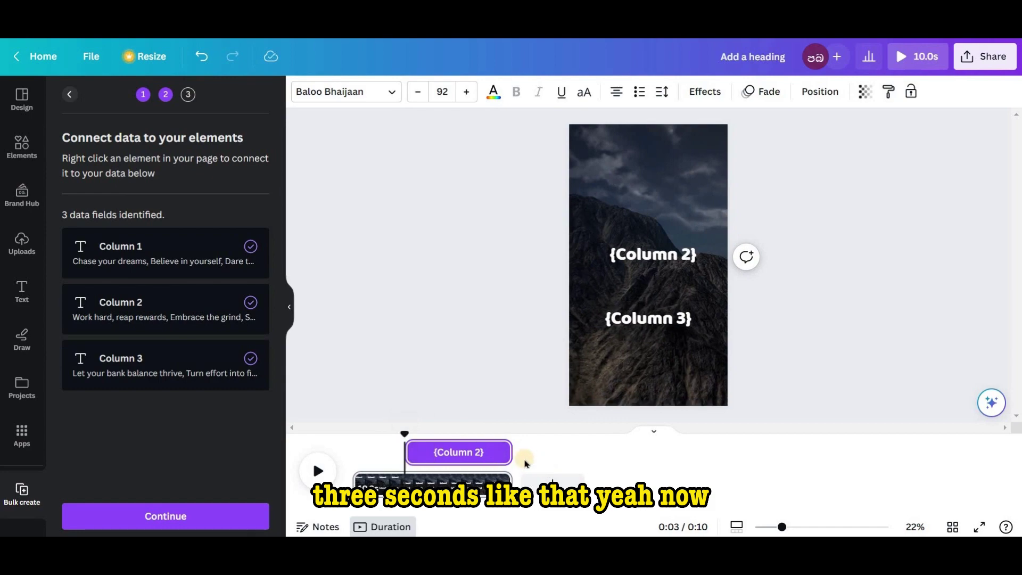
left_click_drag(482, 465, 451, 468)
Show the {Column 3} text's timing, start it at about 6 seconds and trim its duration to about 3.3 seconds
left_click(644, 328)
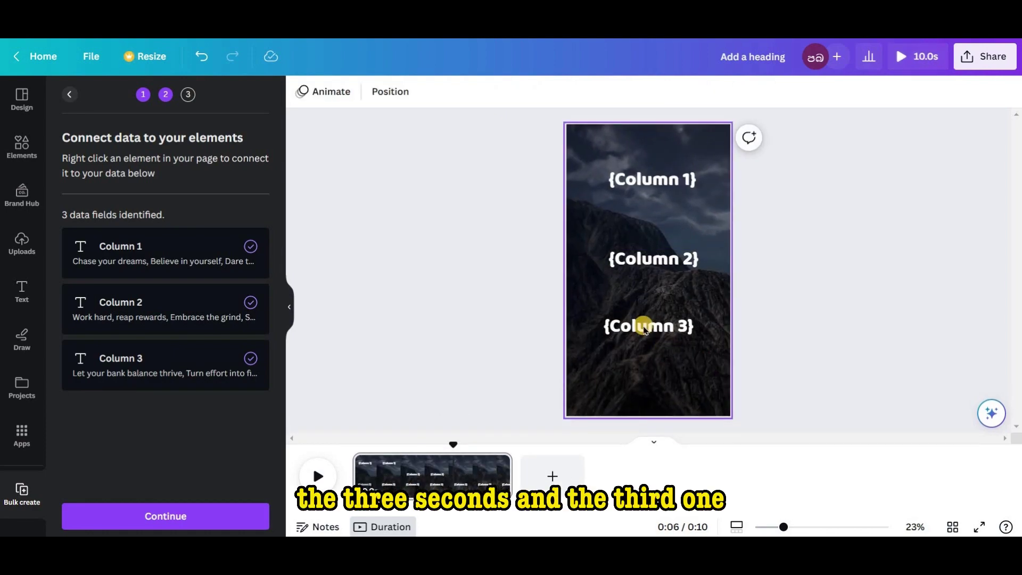
left_click(644, 329)
right_click(644, 328)
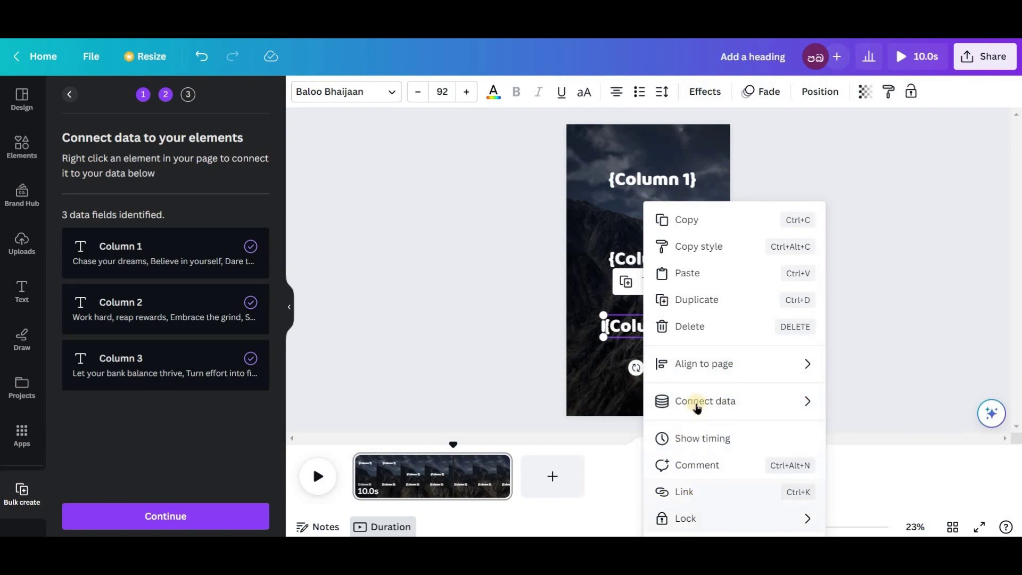
left_click(694, 439)
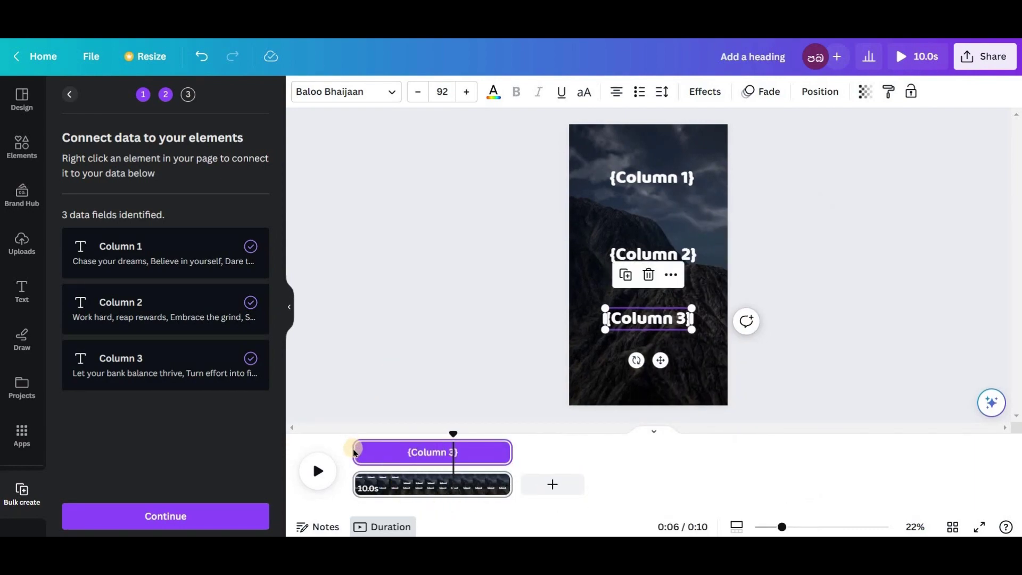
left_click_drag(363, 452, 457, 472)
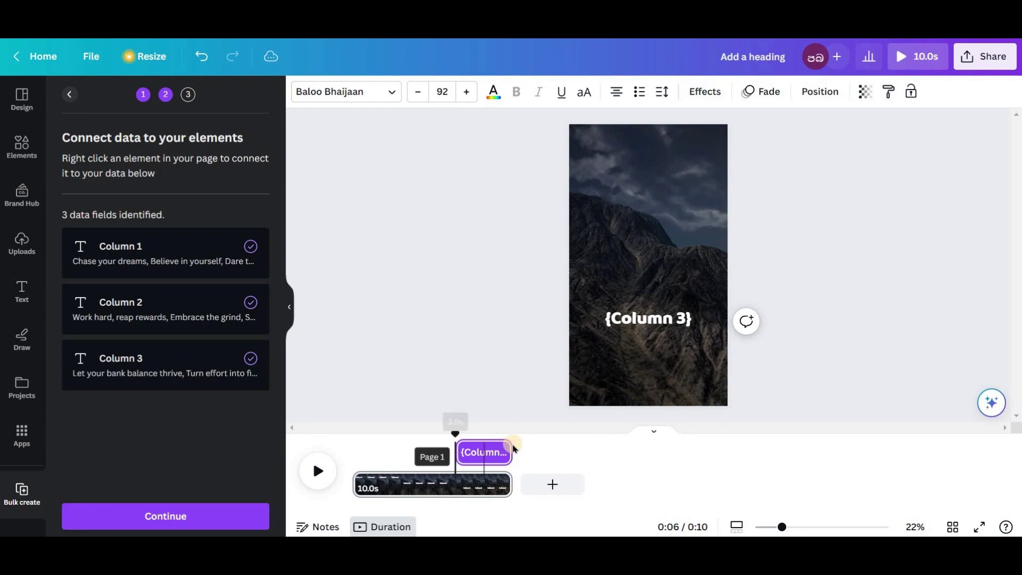
left_click_drag(506, 450, 504, 451)
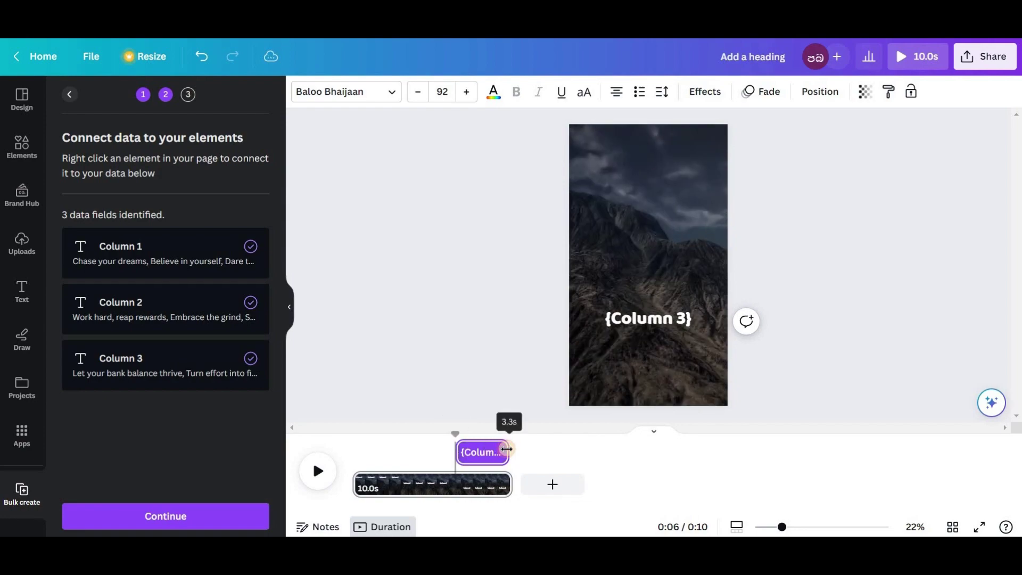
left_click(426, 374)
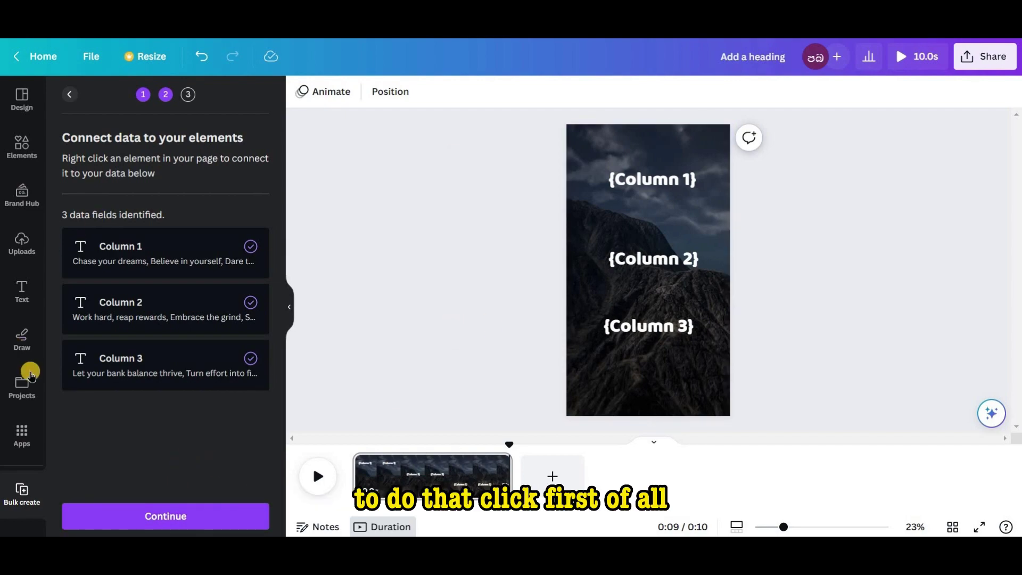
Stack the {Column 1}, {Column 2} and {Column 3} texts on top of each other at the centre of the page
left_click(642, 345)
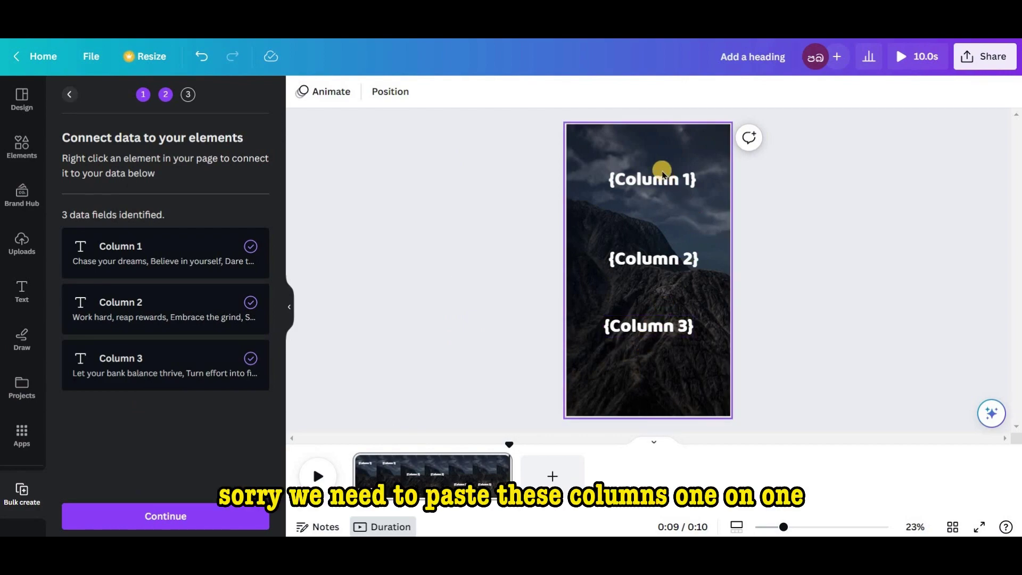
left_click(633, 322)
left_click_drag(633, 322, 644, 367)
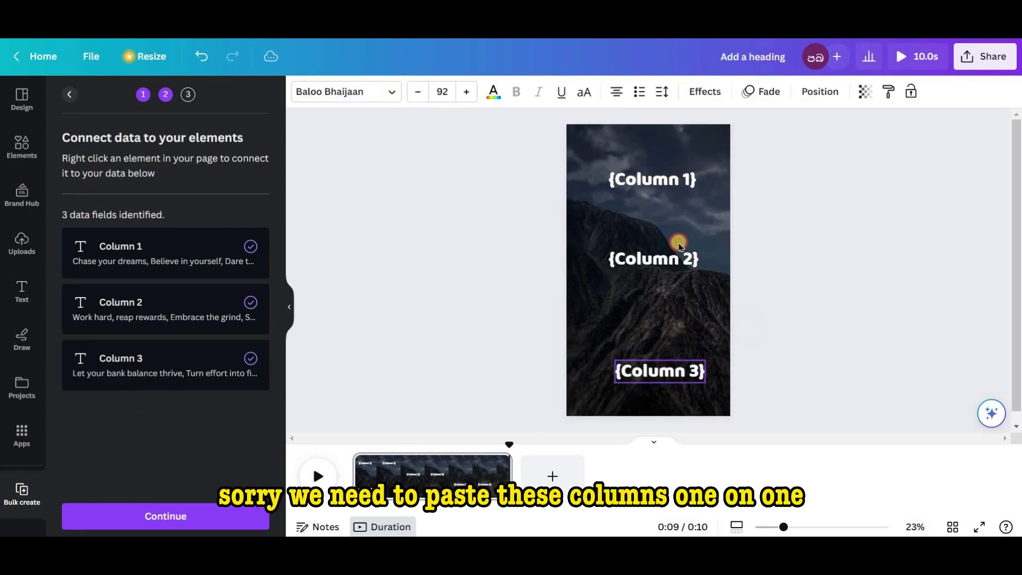
left_click_drag(657, 257, 647, 315)
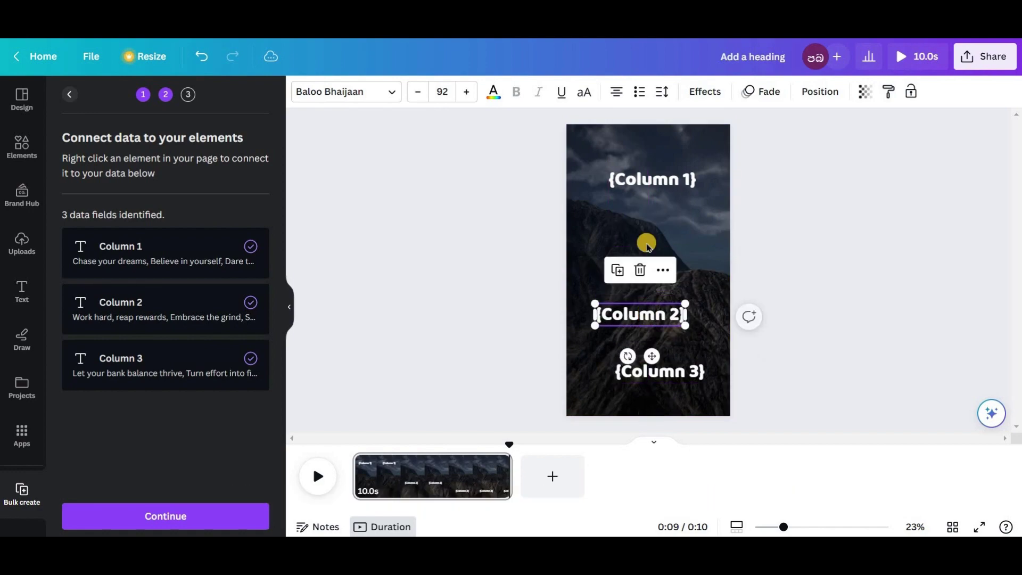
left_click_drag(645, 176, 646, 270)
left_click_drag(670, 306, 654, 270)
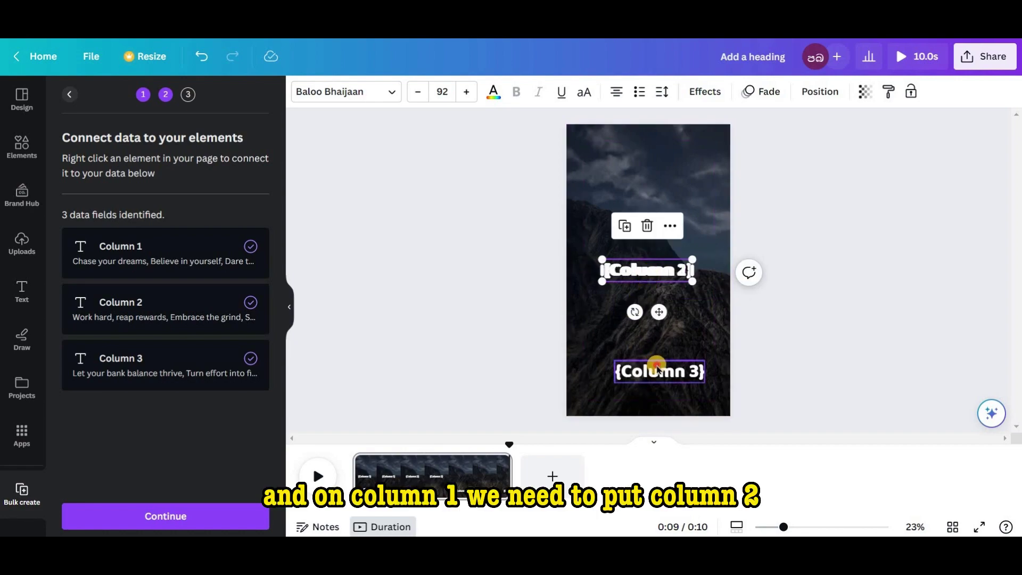
left_click_drag(656, 365, 644, 264)
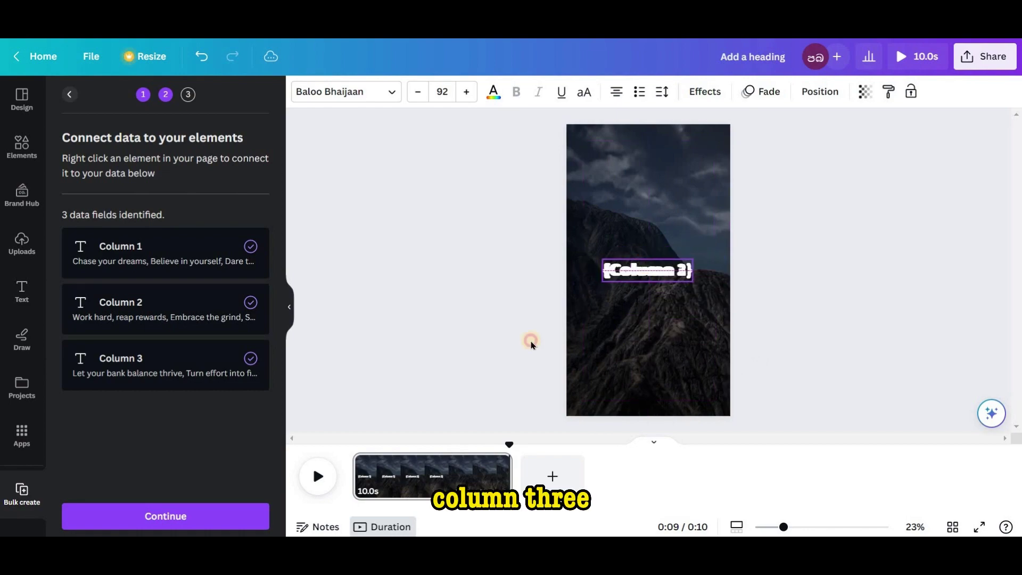
left_click(375, 249)
Continue to applying the data, review the quote rows and generate 20 pages with all rows selected
left_click(166, 515)
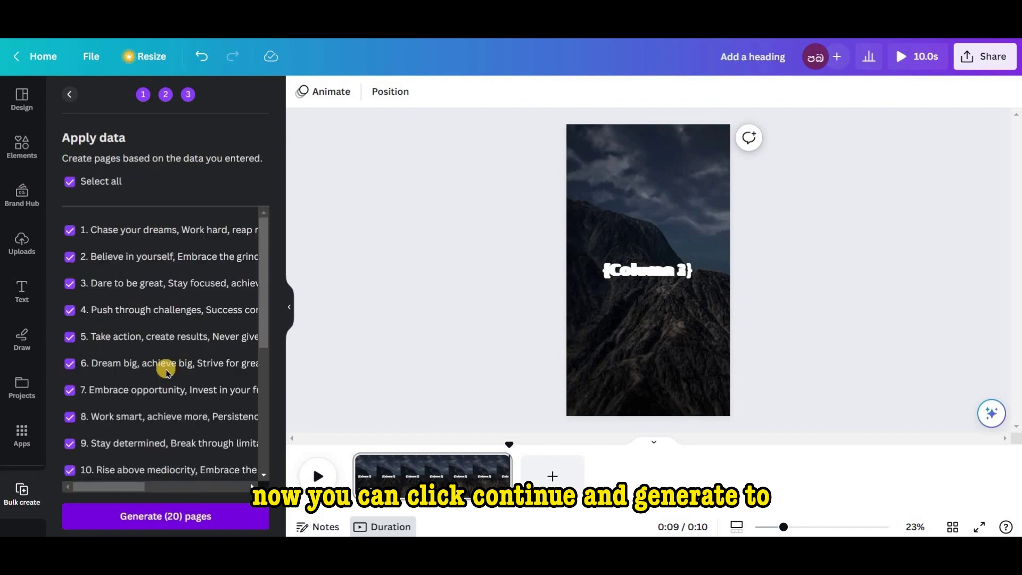
scroll(171, 331, "down", 5)
scroll(172, 337, "up", 5)
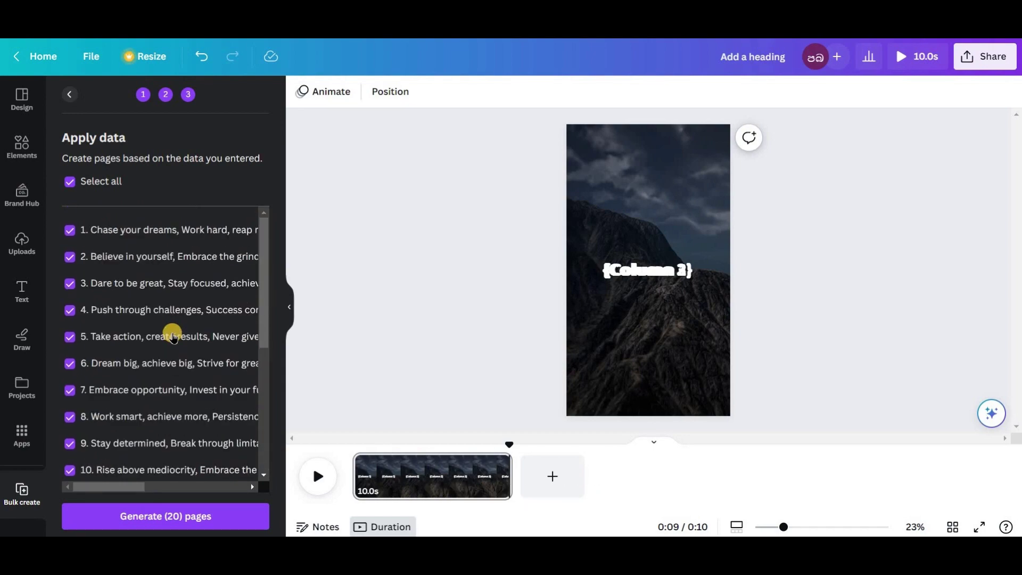
scroll(173, 338, "down", 5)
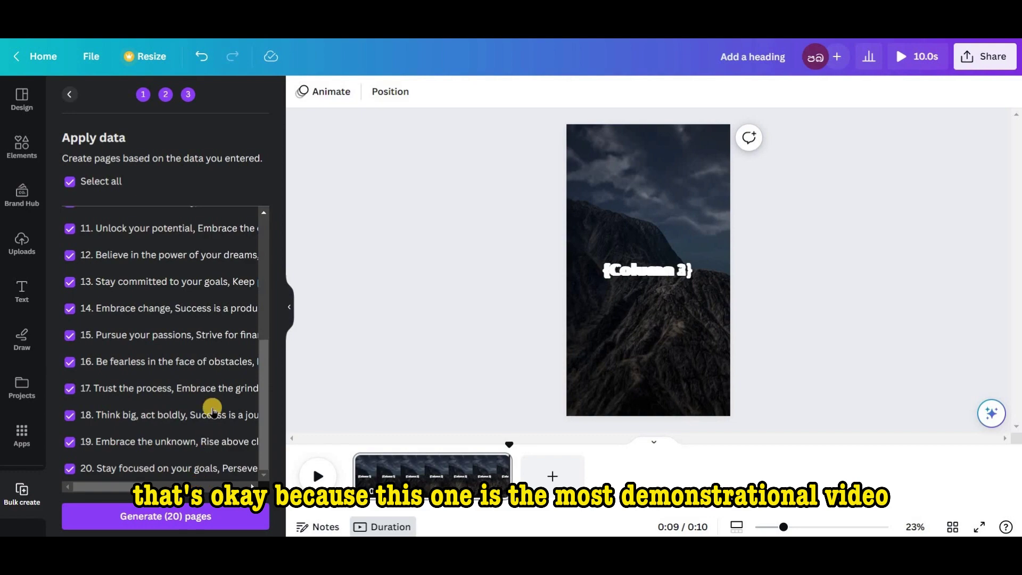
scroll(141, 378, "up", 5)
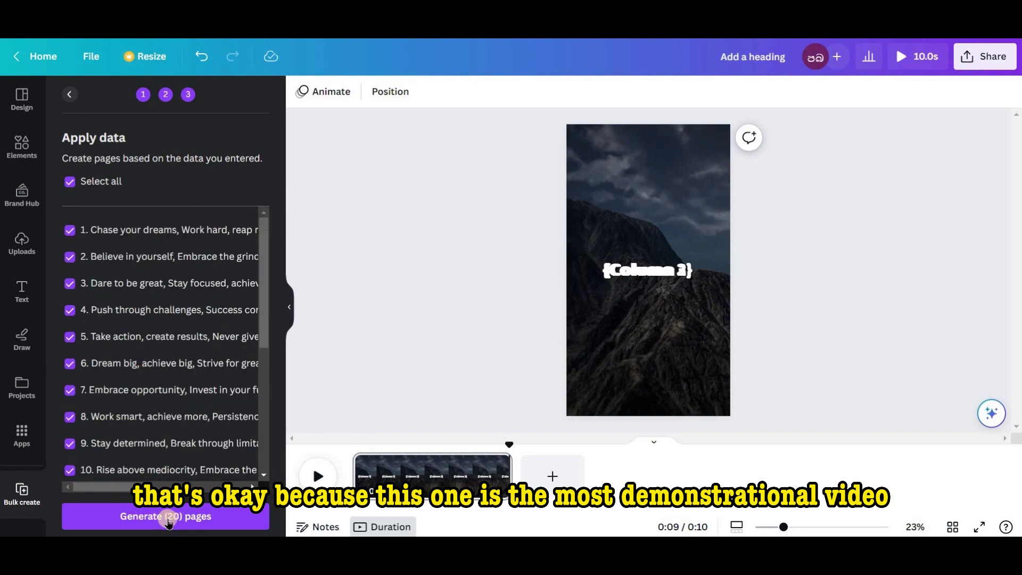
left_click(143, 519)
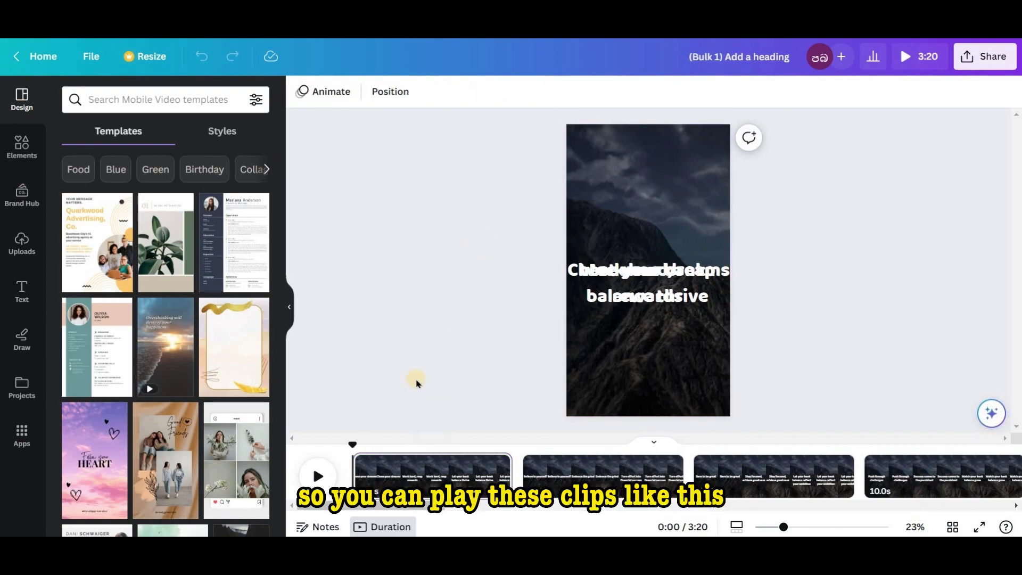
Play the generated pages from the beginning and stop at the start of the third page
left_click(319, 475)
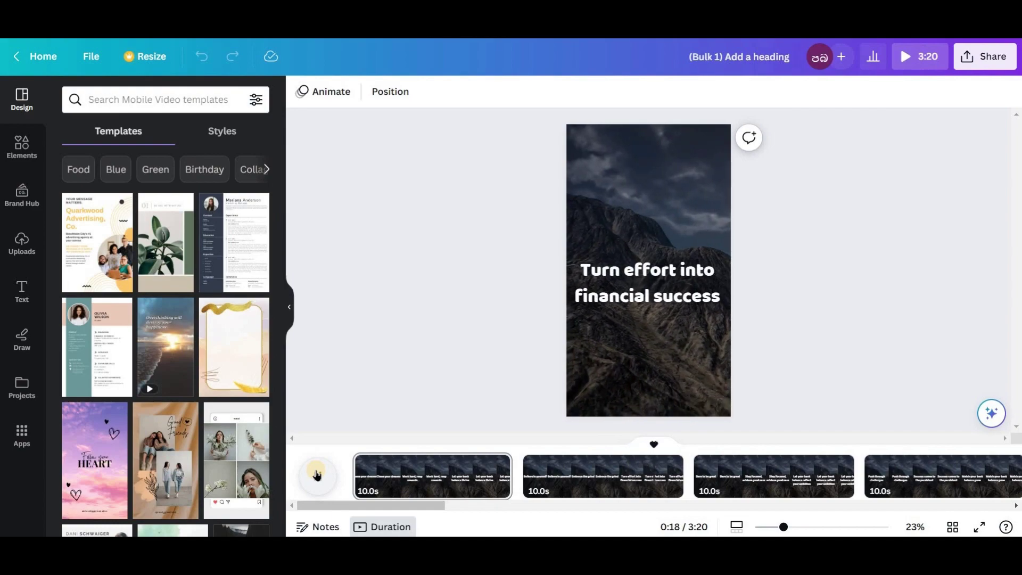
left_click(316, 472)
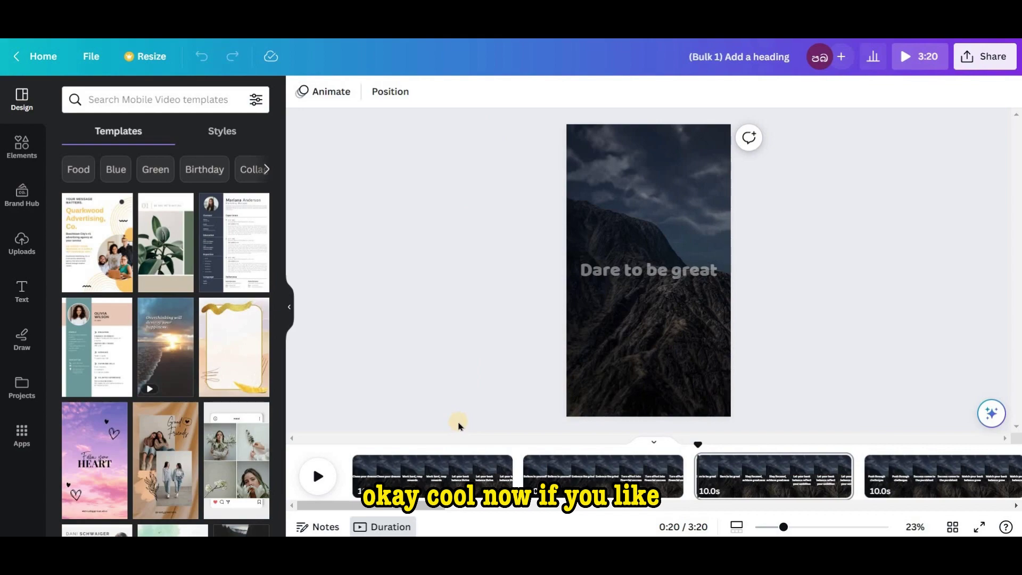
left_click(673, 198)
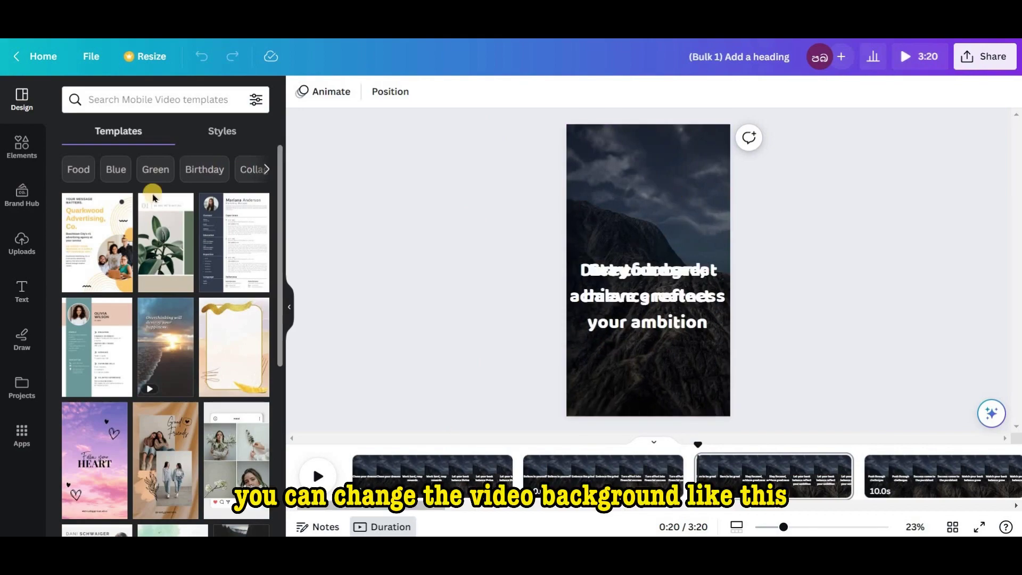
Replace the second page's background with the recently used misty forest video and trim it to 10 seconds
left_click(24, 149)
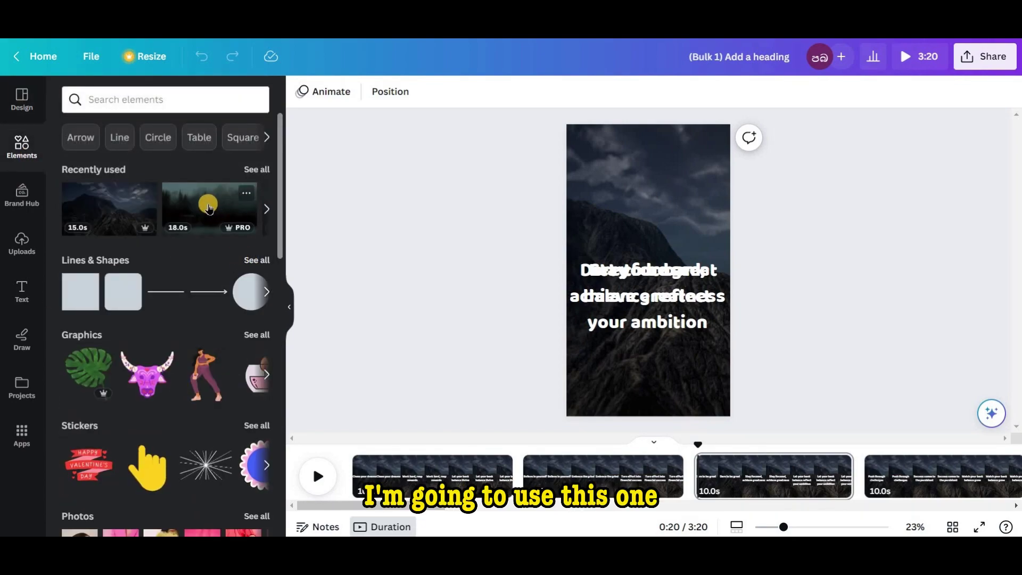
left_click_drag(208, 208, 551, 481)
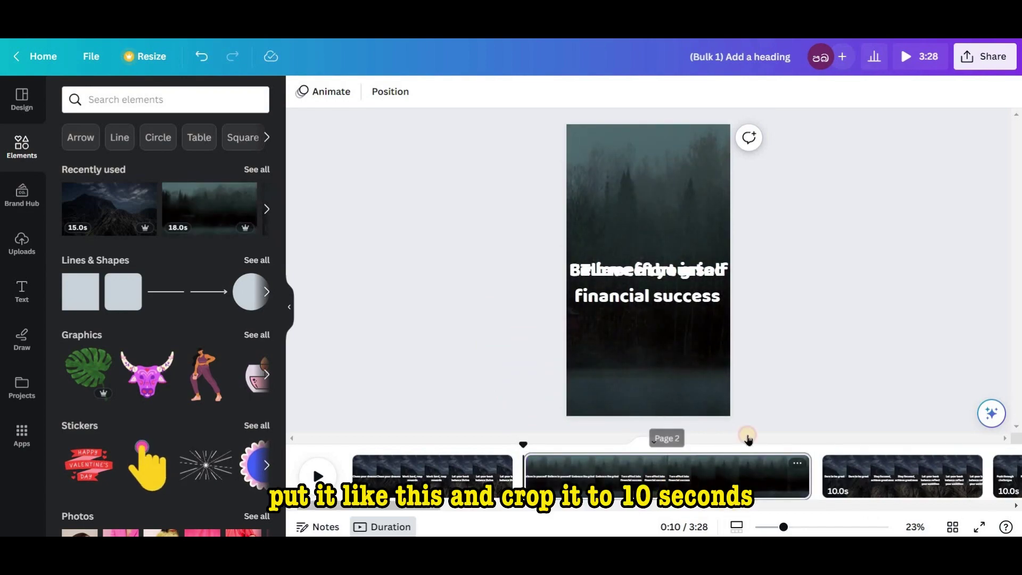
left_click(411, 91)
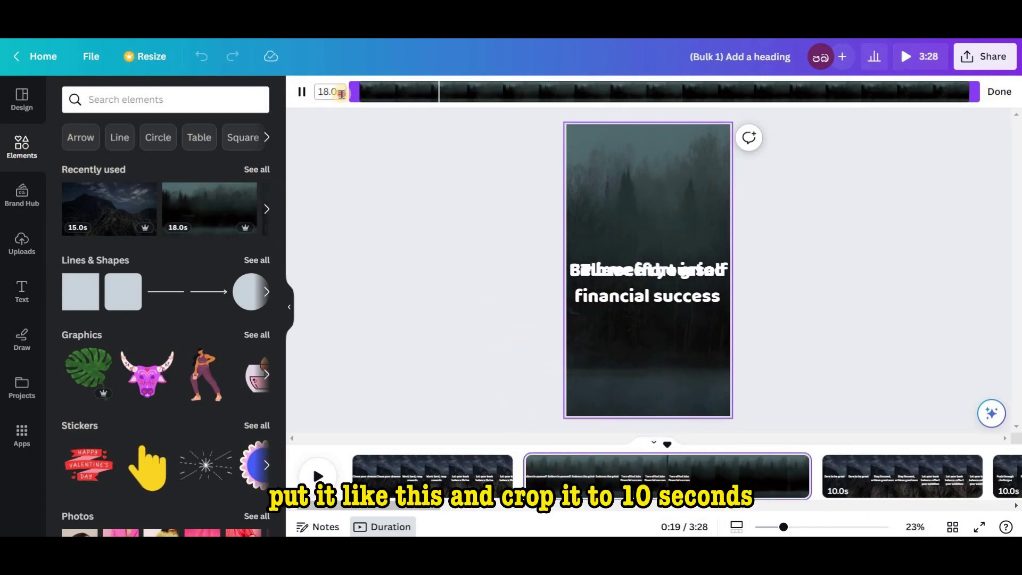
left_click(341, 94)
type("10")
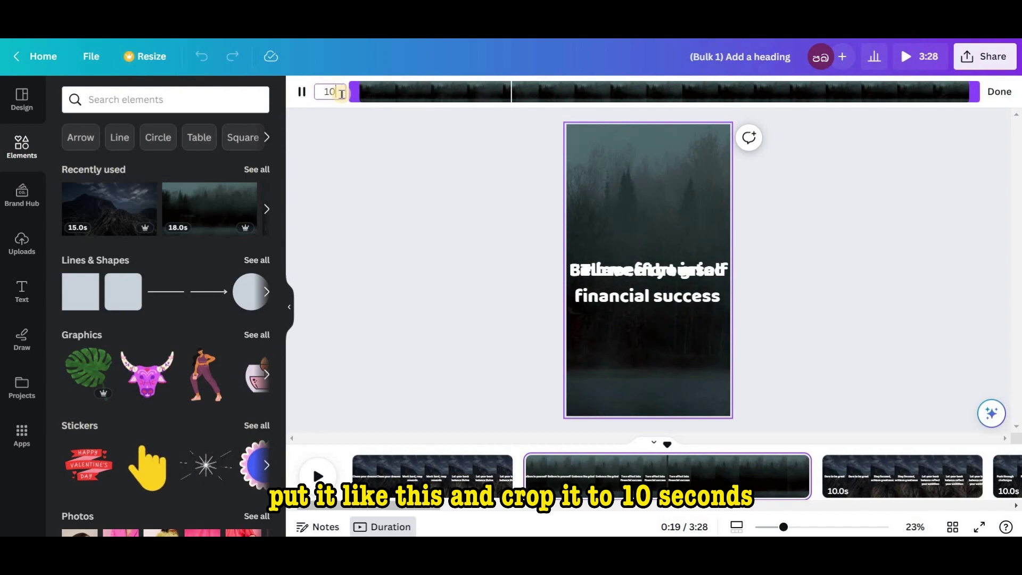
key("Return")
left_click(522, 408)
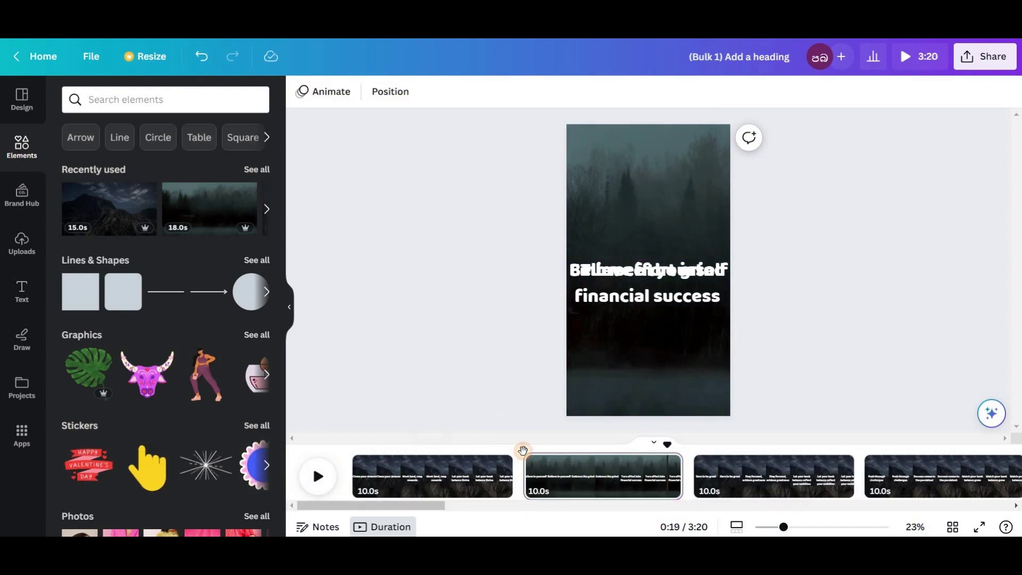
Play the second page from its start to preview the quotes over the forest background
left_click(523, 445)
left_click(323, 475)
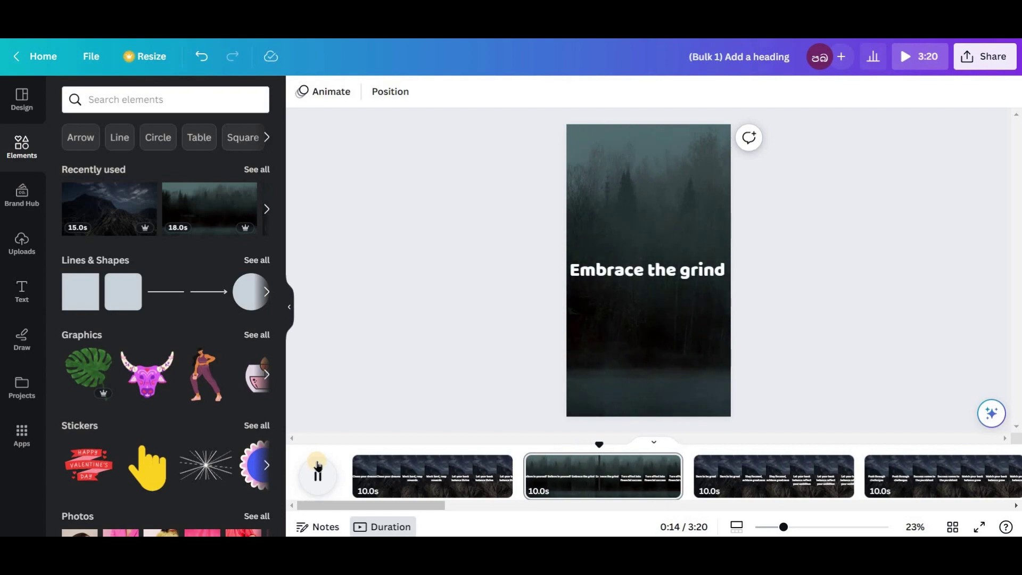
Stop the preview on the second page and look along the generated pages in the timeline
left_click(315, 473)
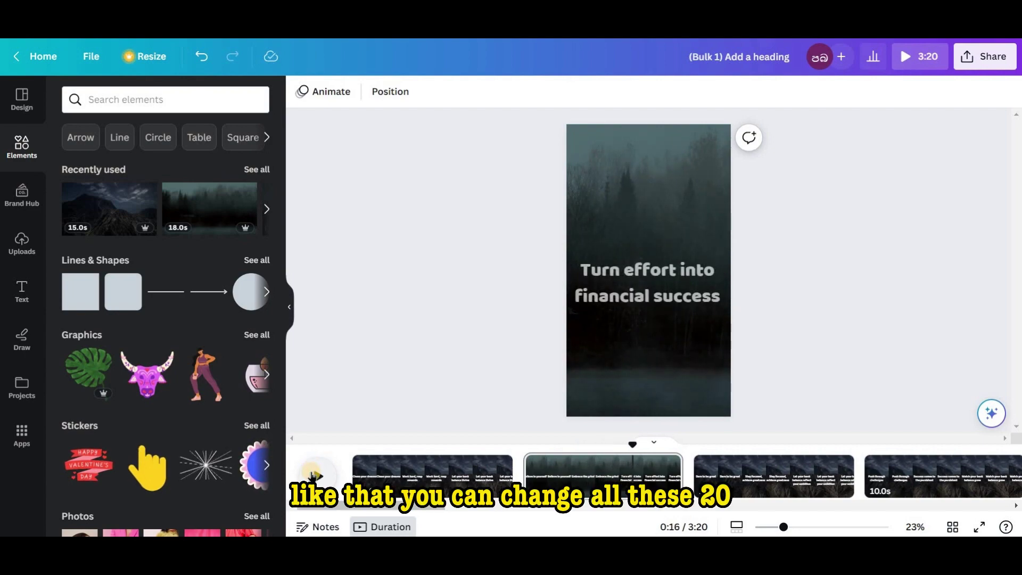
left_click_drag(457, 504, 247, 488)
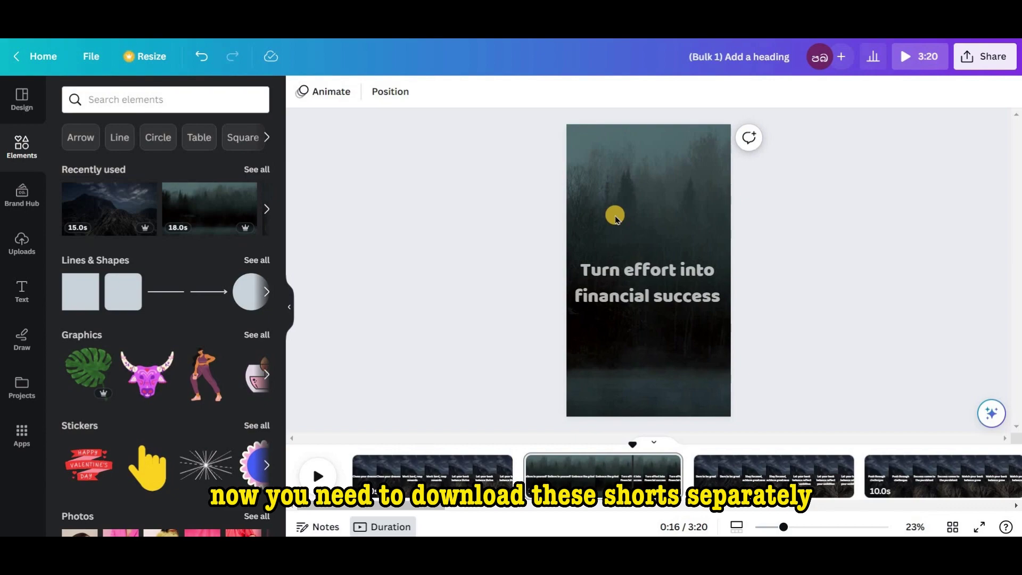
Check the MP4 Video download settings for all pages, including the option for separate files, and close them
left_click(972, 65)
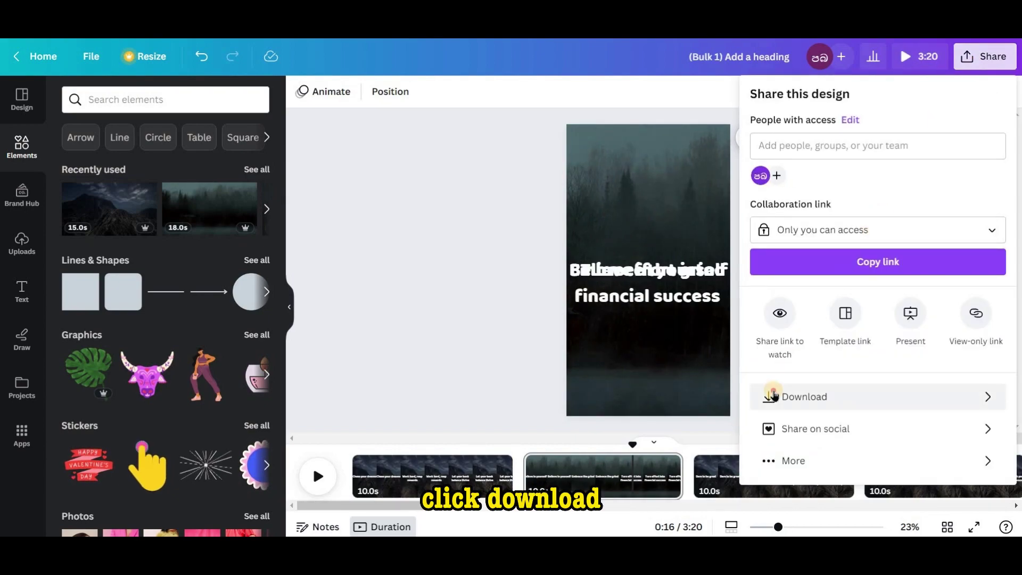
left_click(773, 395)
left_click(757, 300)
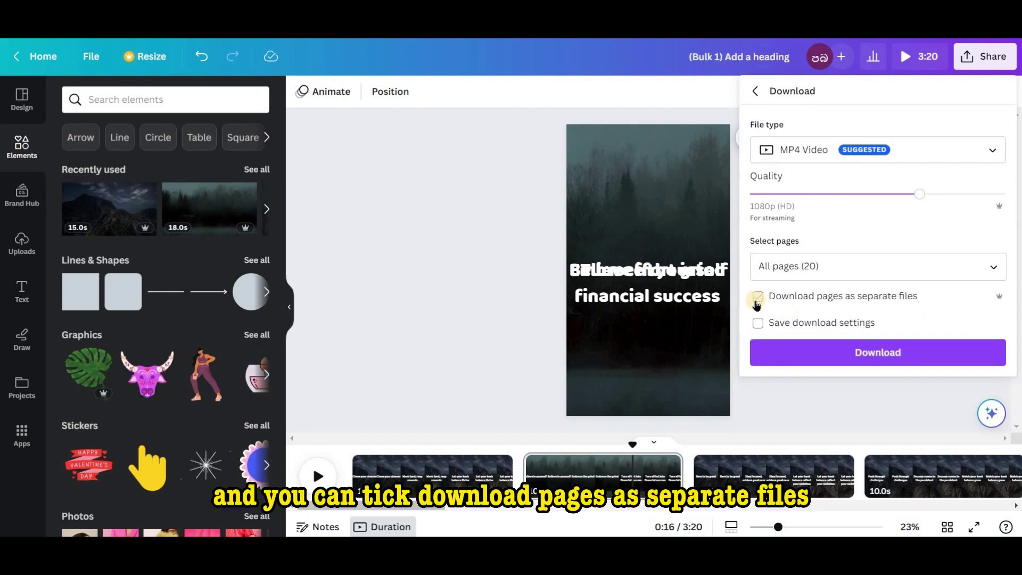
left_click(876, 353)
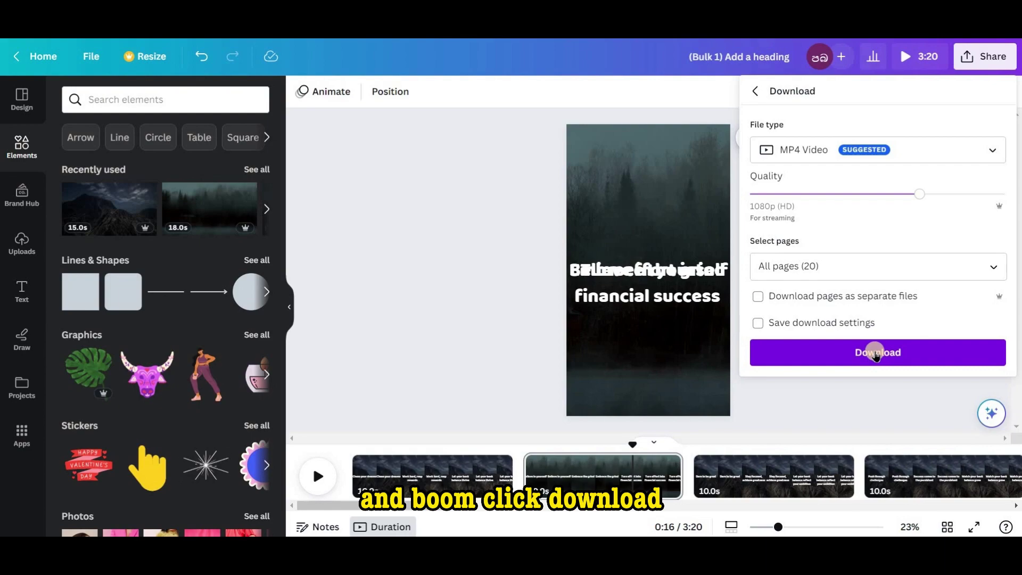
left_click(463, 184)
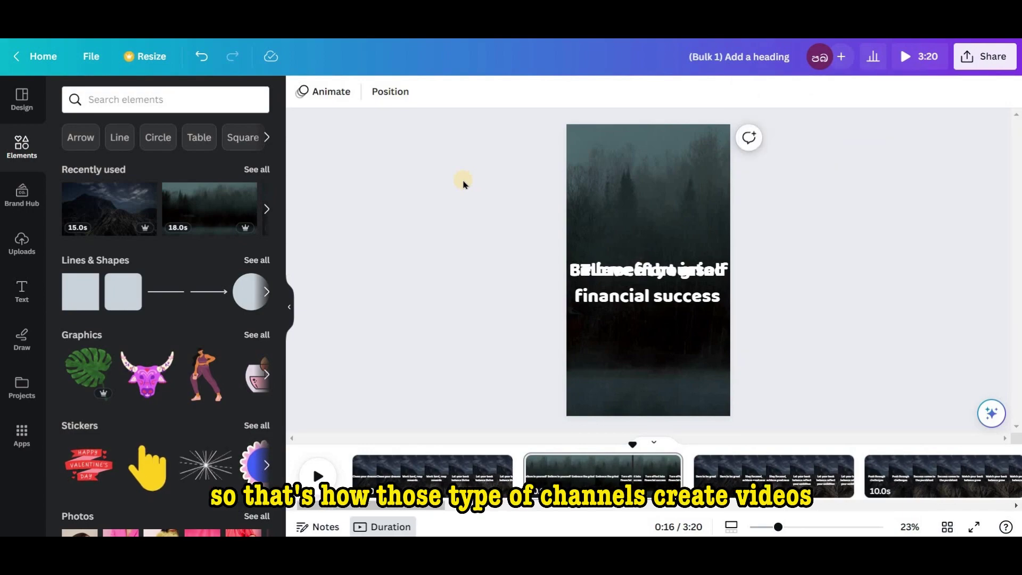